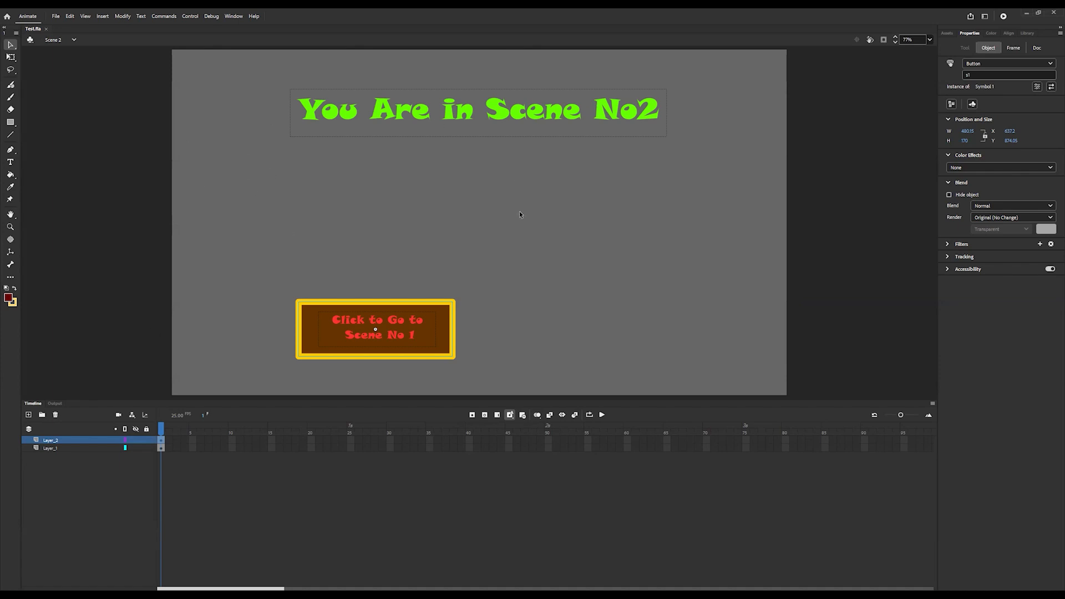
Switch to Scene 1, open its "Click to Go to Scene No 2" button symbol and inspect the Up, Over and Down states
left_click(74, 40)
left_click(57, 51)
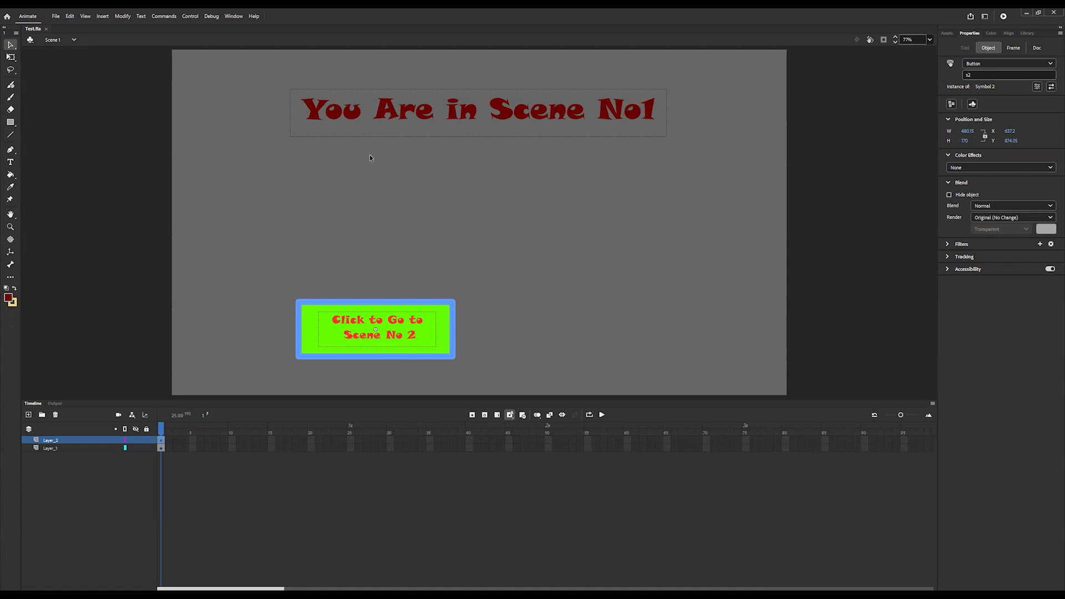
double_click(308, 347)
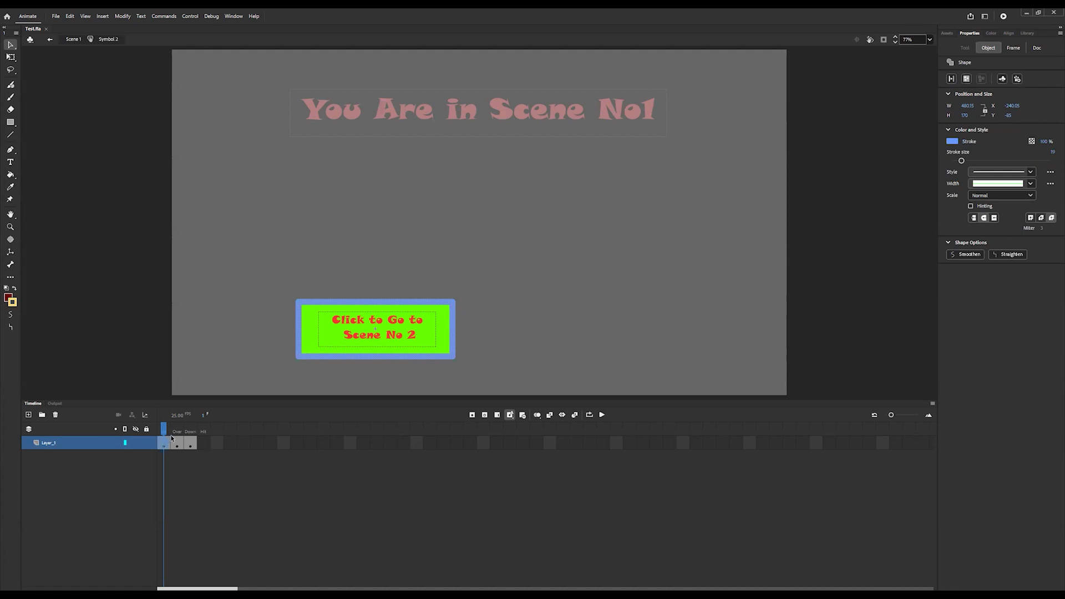
left_click(178, 430)
mouse_move(181, 429)
left_mouse_down()
mouse_move(209, 432)
mouse_move(165, 431)
left_mouse_up()
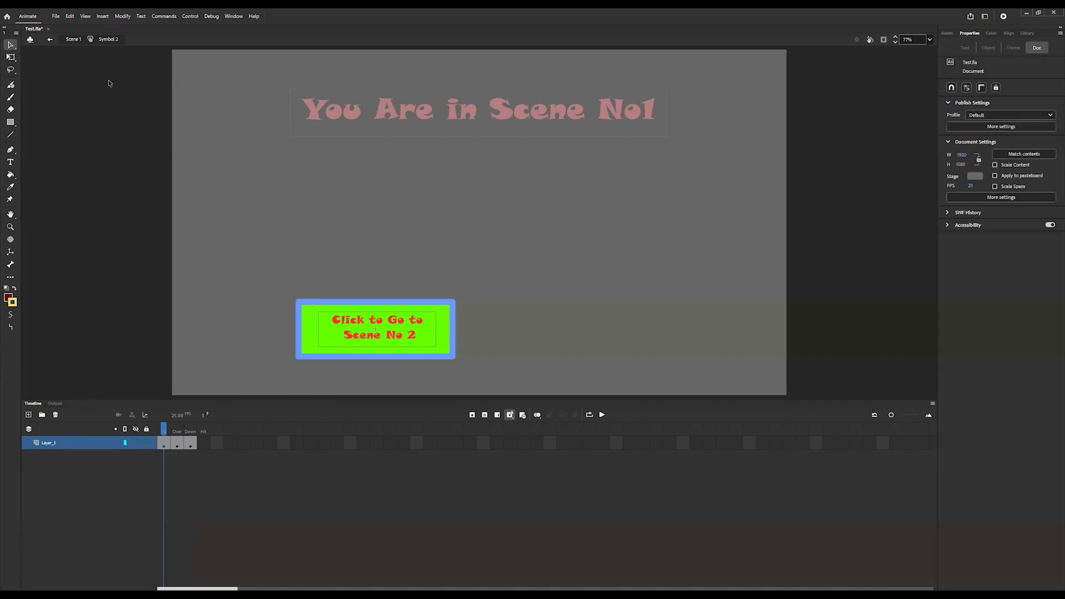
Inspect the states inside Scene 2's "Click to Go to Scene No 1" button symbol and return to Scene 1
left_click(75, 40)
left_click(73, 40)
left_click(71, 62)
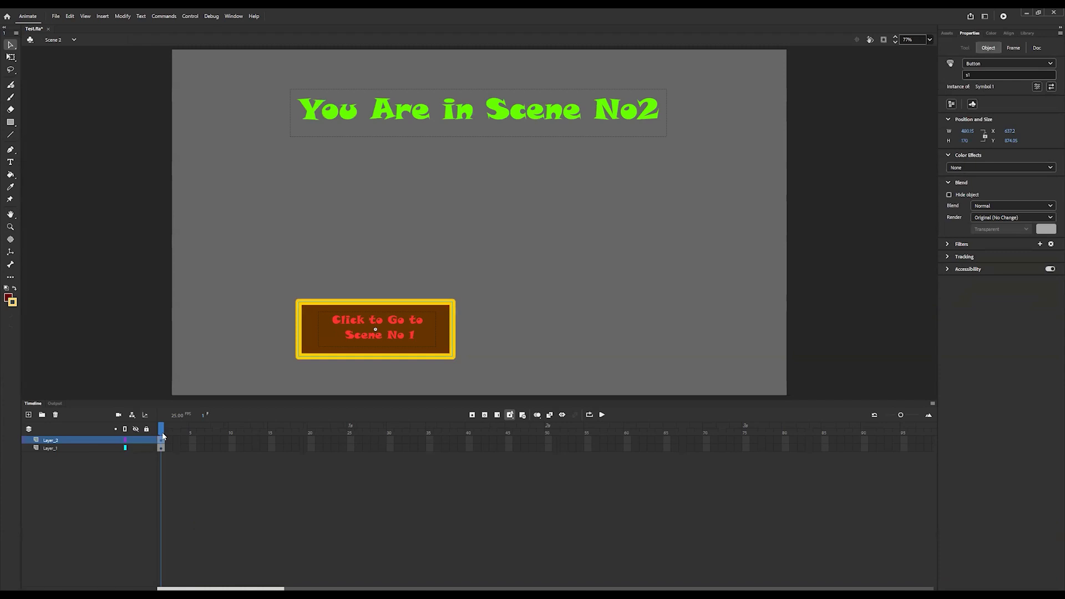
double_click(362, 347)
mouse_move(165, 428)
left_mouse_down()
mouse_move(190, 430)
mouse_move(165, 430)
left_mouse_up()
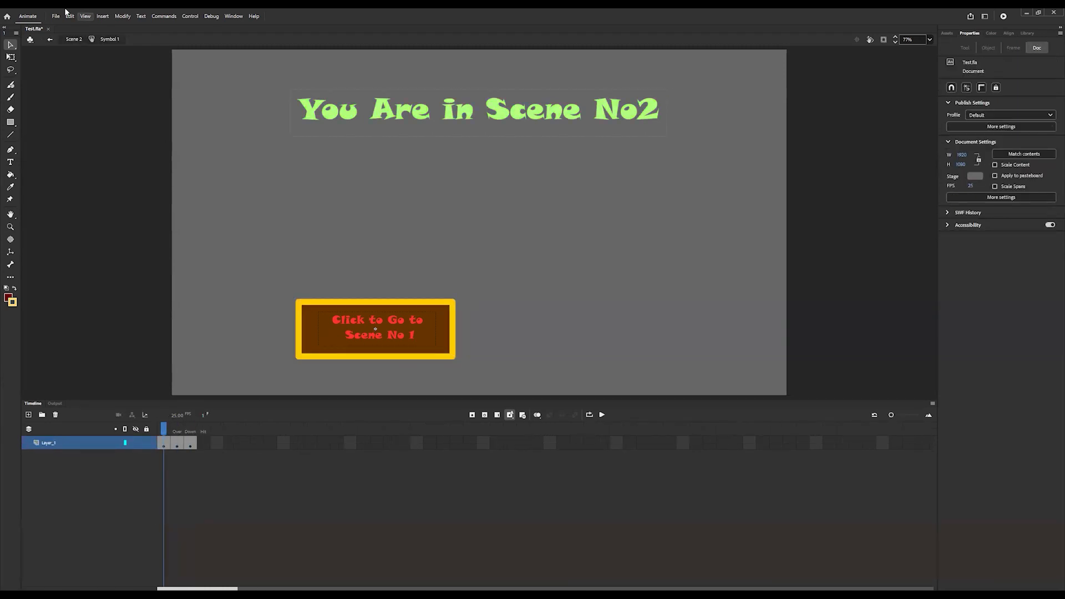
left_click(75, 39)
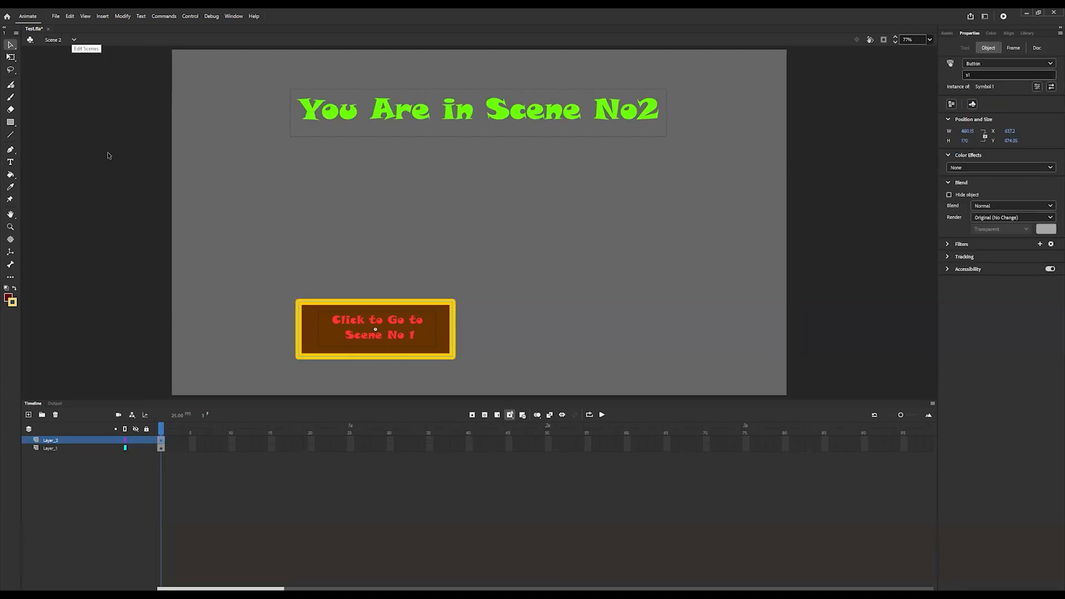
key("Page_Up")
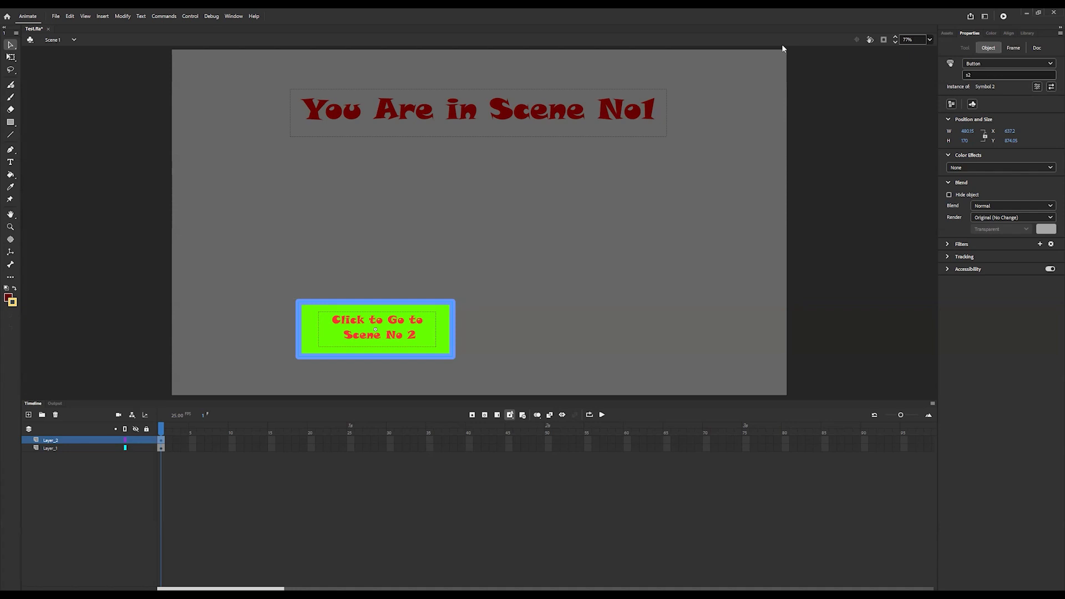
Import Chic Funk.wav, Cute Robot Theme Full Mix.wav, Optimistic Ukulele and Playful Mood.wav, mixkit-classic-click-1117.wav and its Copy into the library
left_click(56, 18)
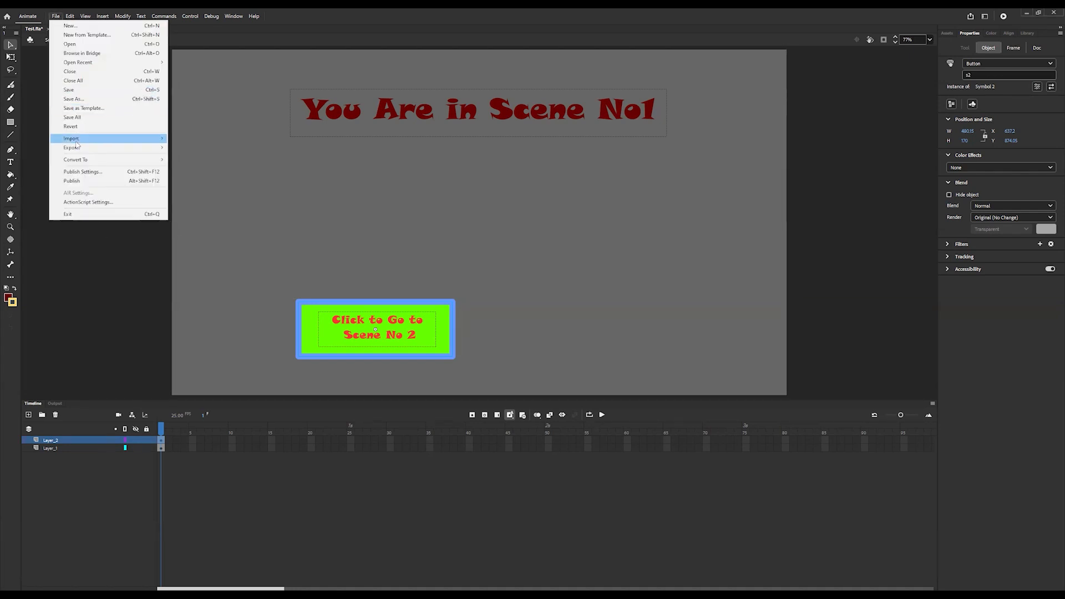
mouse_move(115, 141)
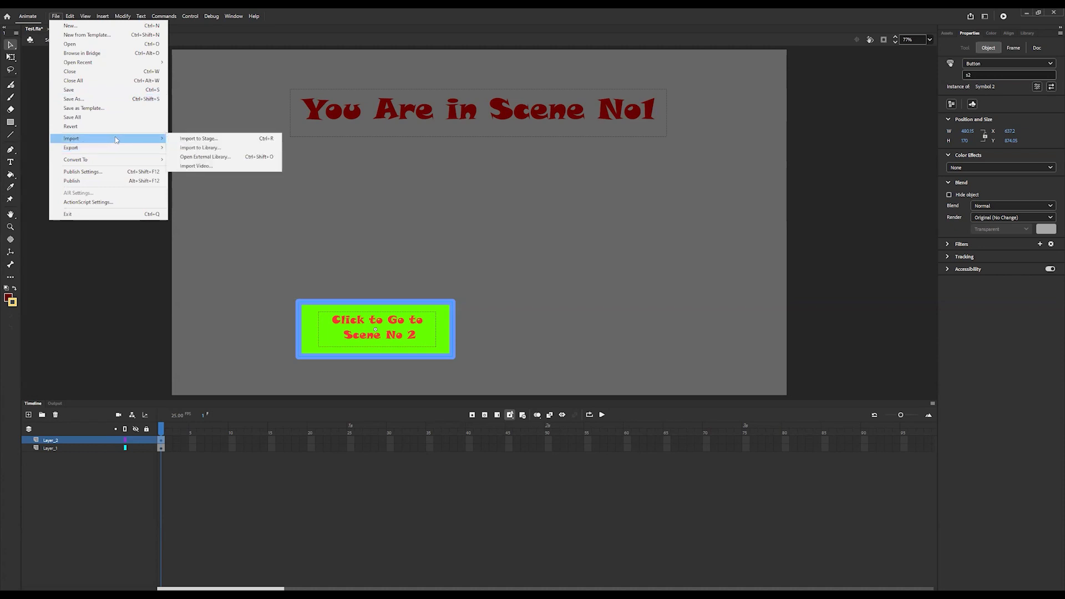
left_click(204, 148)
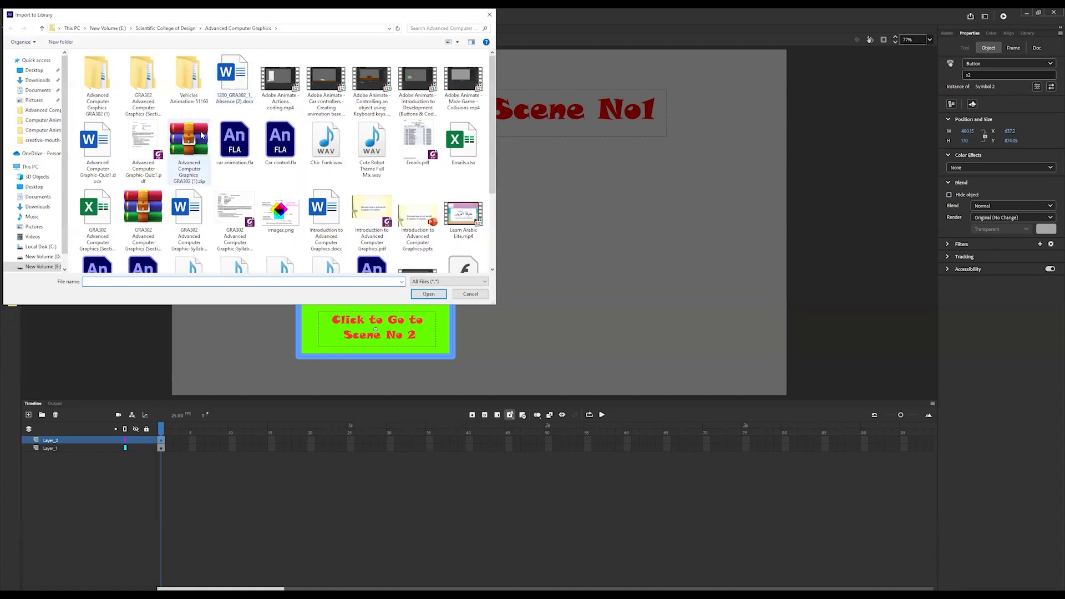
left_click(365, 144)
left_click(326, 142, "ctrl")
scroll(308, 202, "down", 2)
left_click(325, 177, "ctrl")
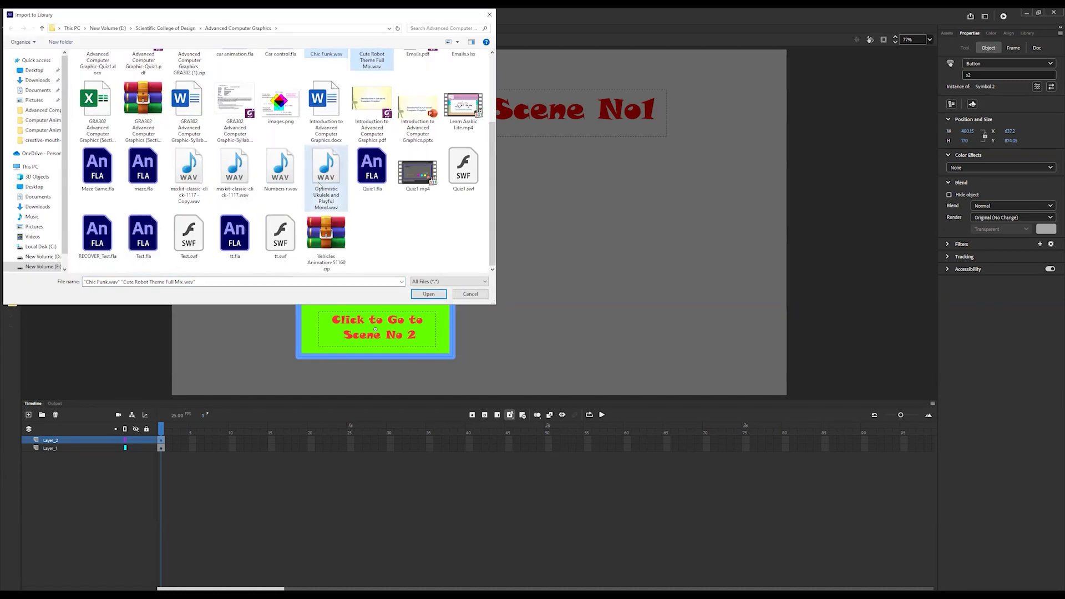
left_click(239, 180, "ctrl")
left_click(188, 172, "ctrl")
left_click(431, 293)
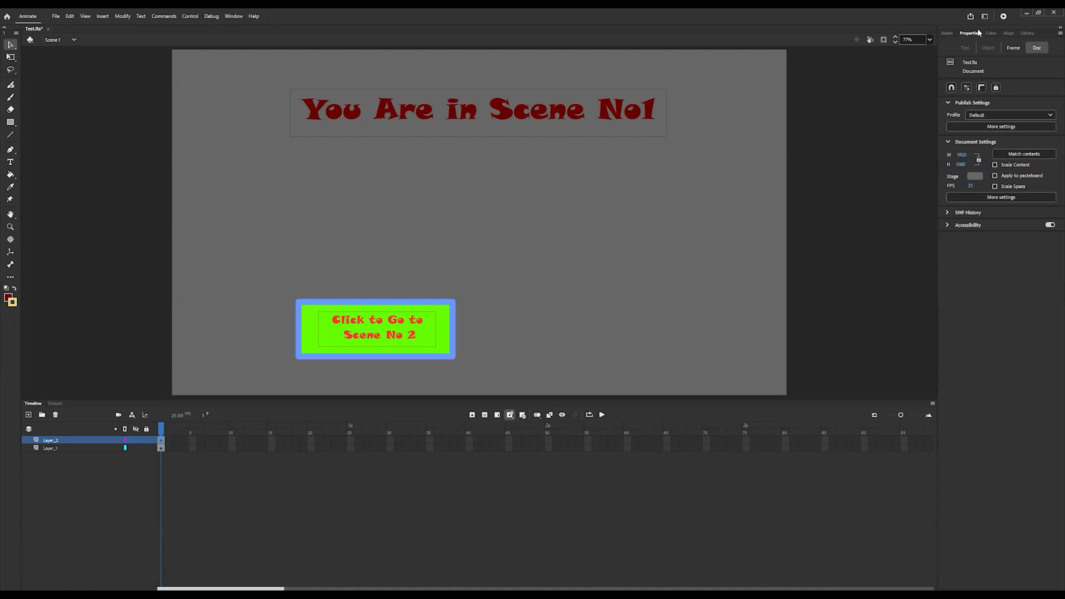
Check the imported sound files in the document's library and return to the properties
left_click(1026, 32)
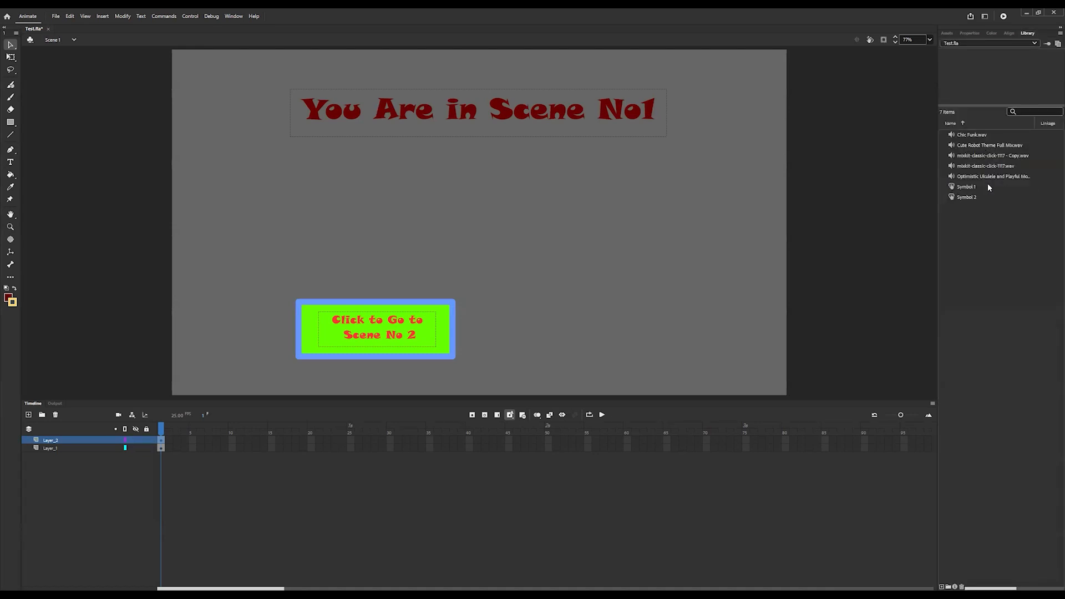
left_click(1004, 33)
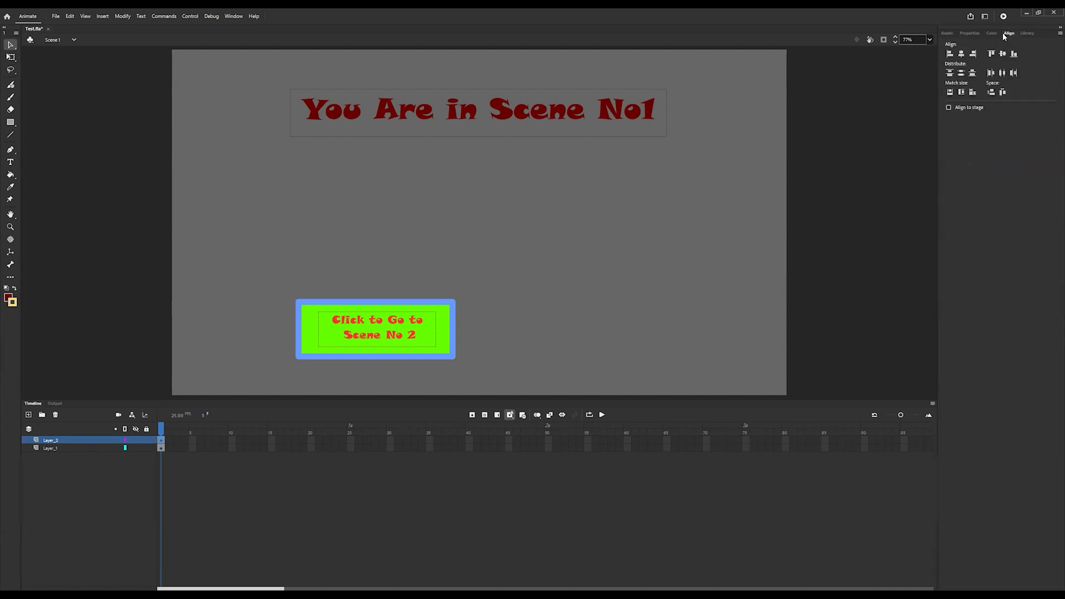
left_click(971, 34)
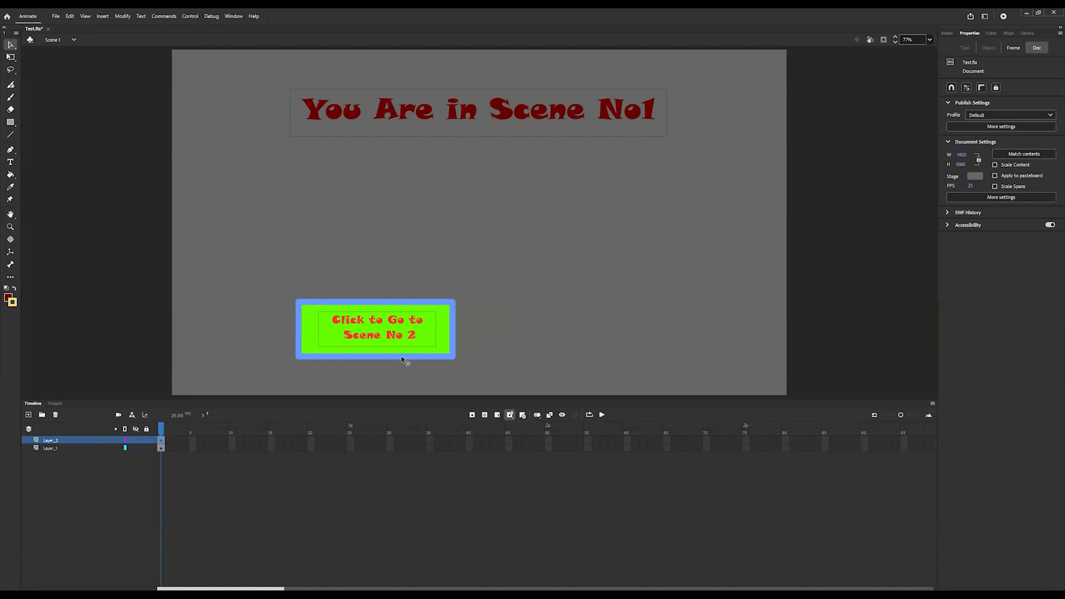
Open the "Click to Go to Scene No 2" button symbol for editing and add a new layer above Layer_1
left_click(299, 250)
left_click(310, 344)
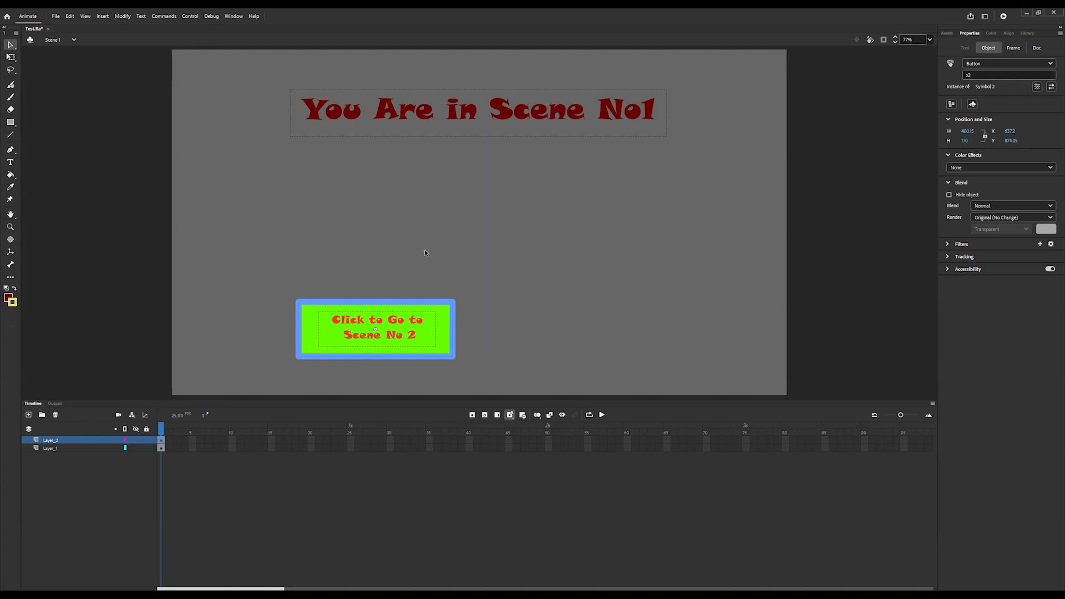
double_click(308, 311)
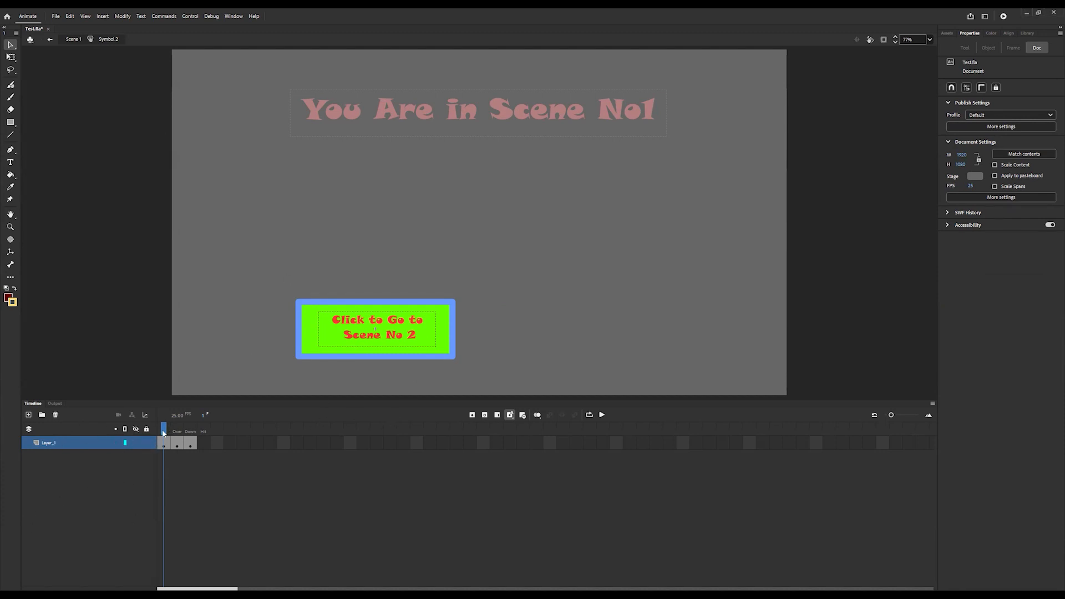
left_click(28, 415)
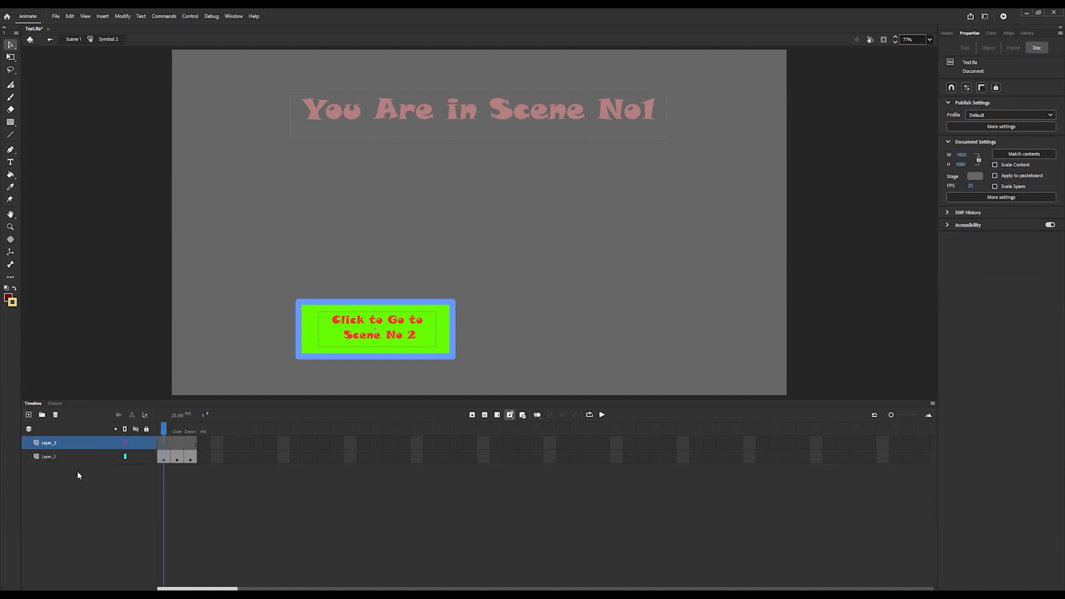
Add a keyframe at the Down state of Layer_2 and assign it the sound mixkit-classic-click-1117.wav
left_click(177, 447)
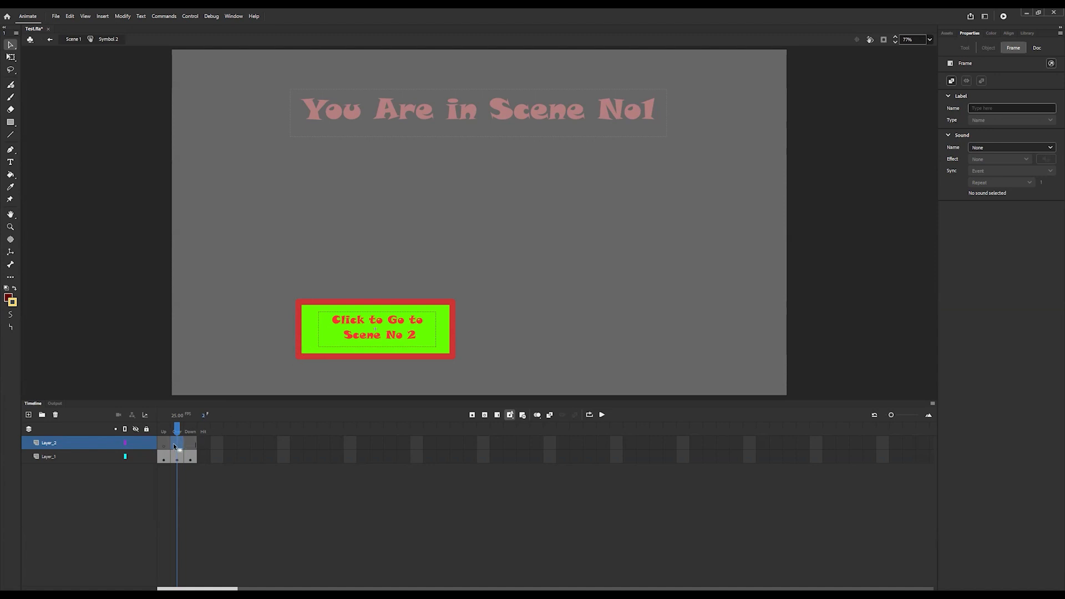
left_click(192, 445)
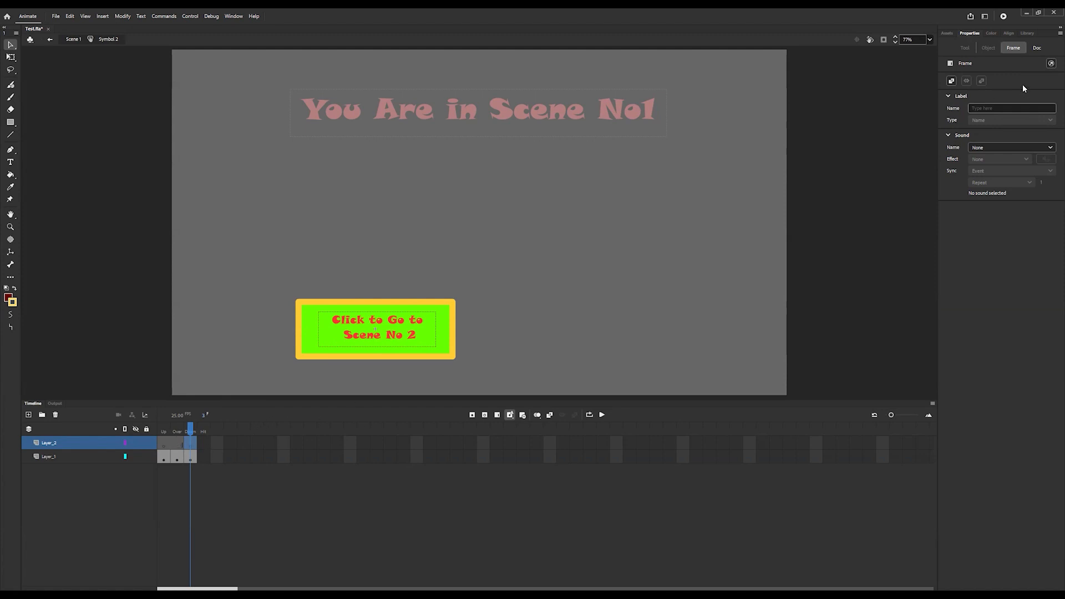
left_click(212, 488)
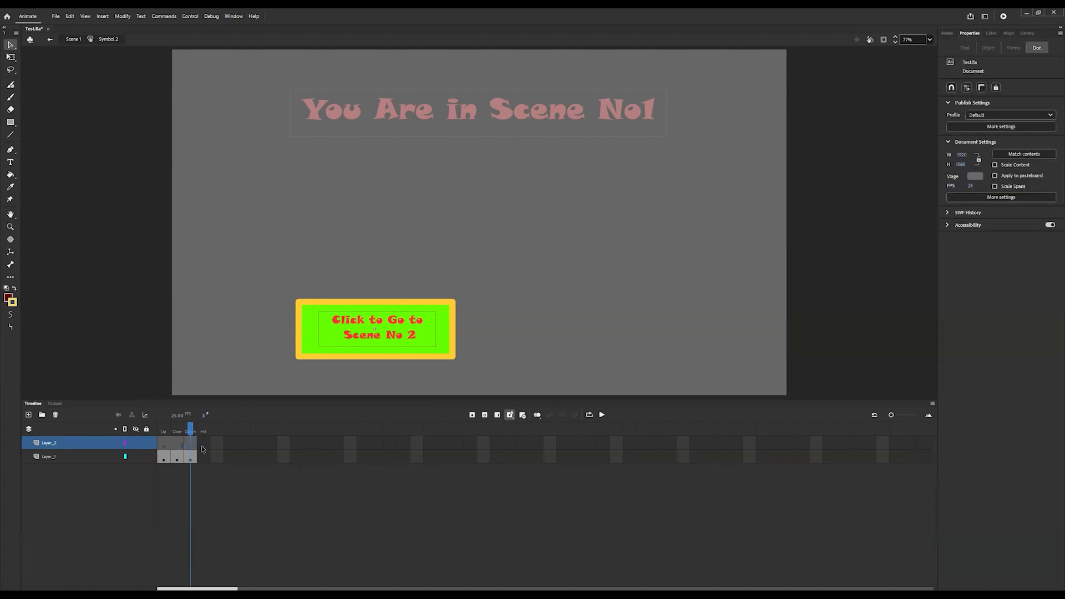
left_click(190, 444)
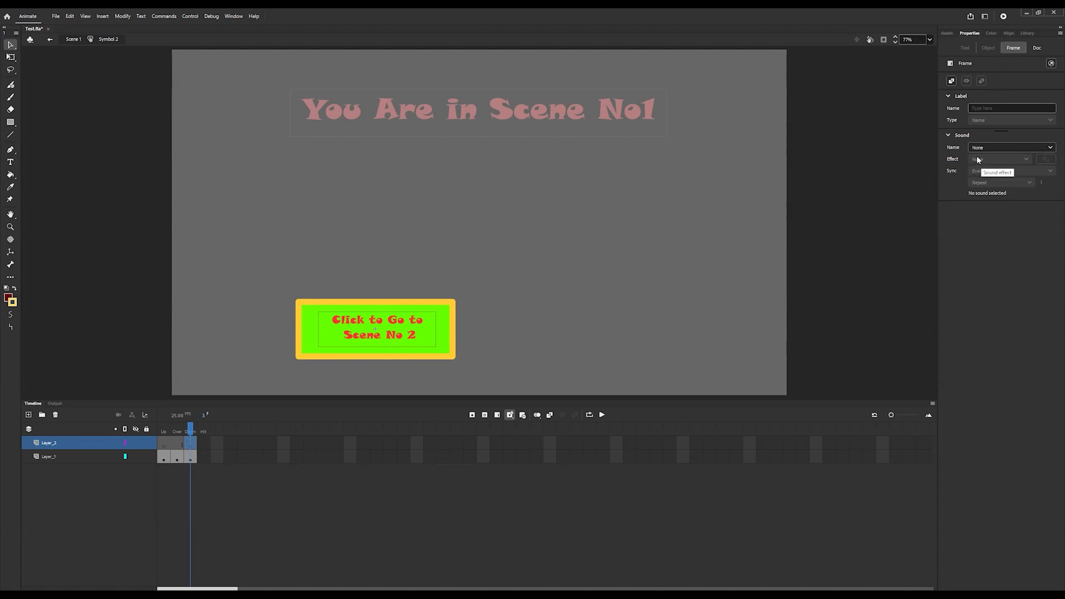
left_click(1012, 148)
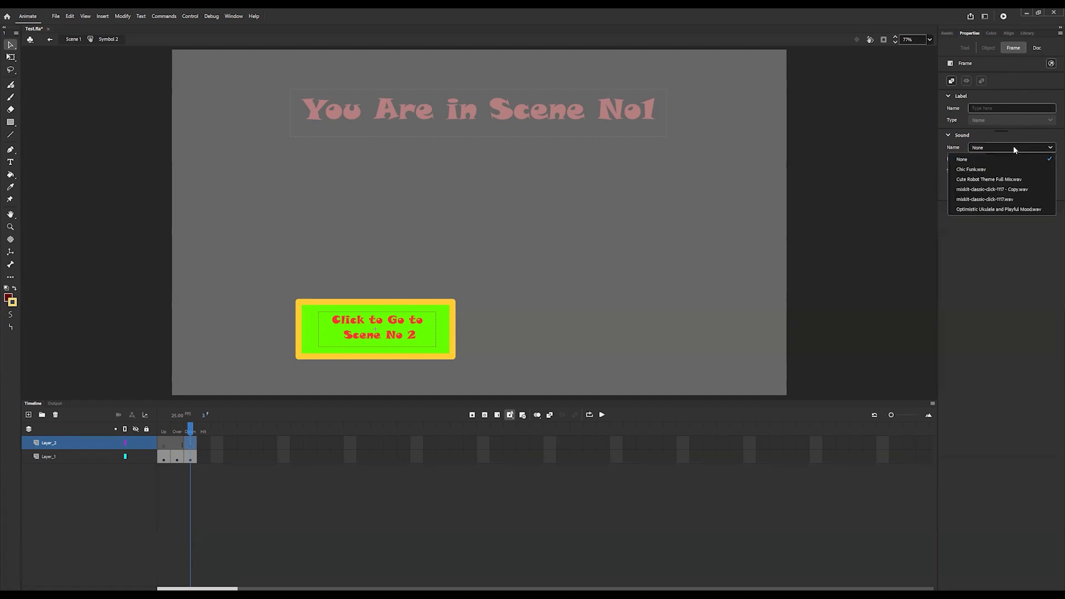
left_click(980, 199)
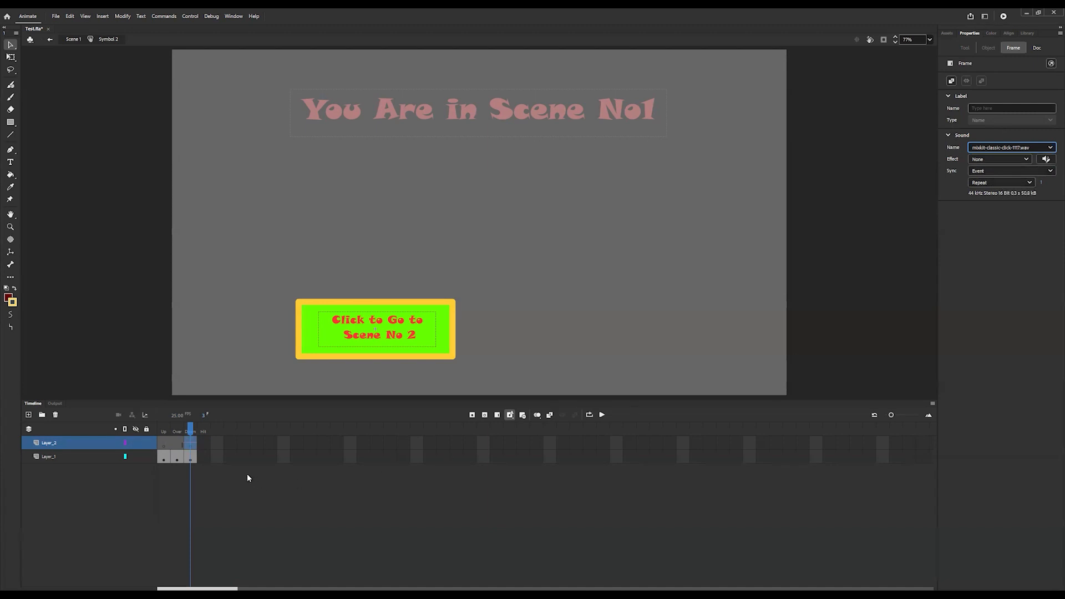
left_click(206, 479)
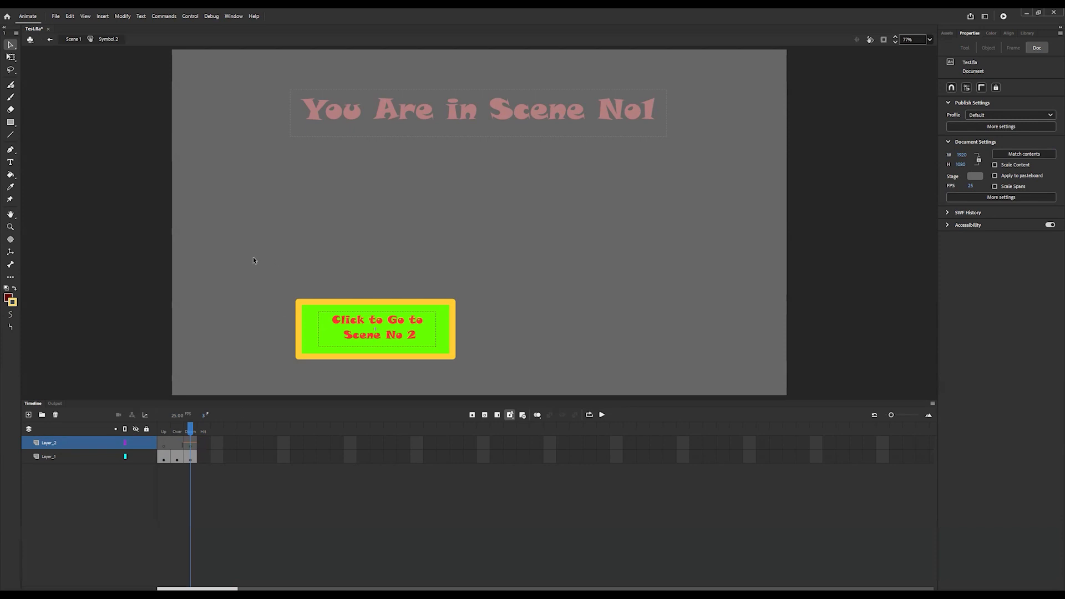
Open Scene 2's "Click to Go to Scene No 1" button symbol for editing and add a new layer above Layer_1
left_click(49, 40)
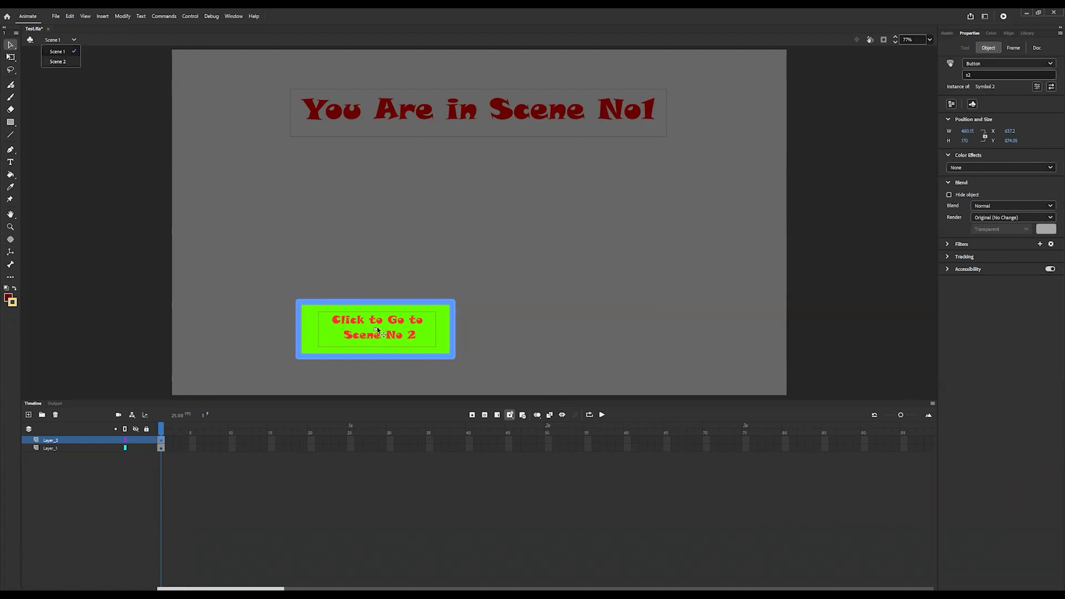
left_click(57, 61)
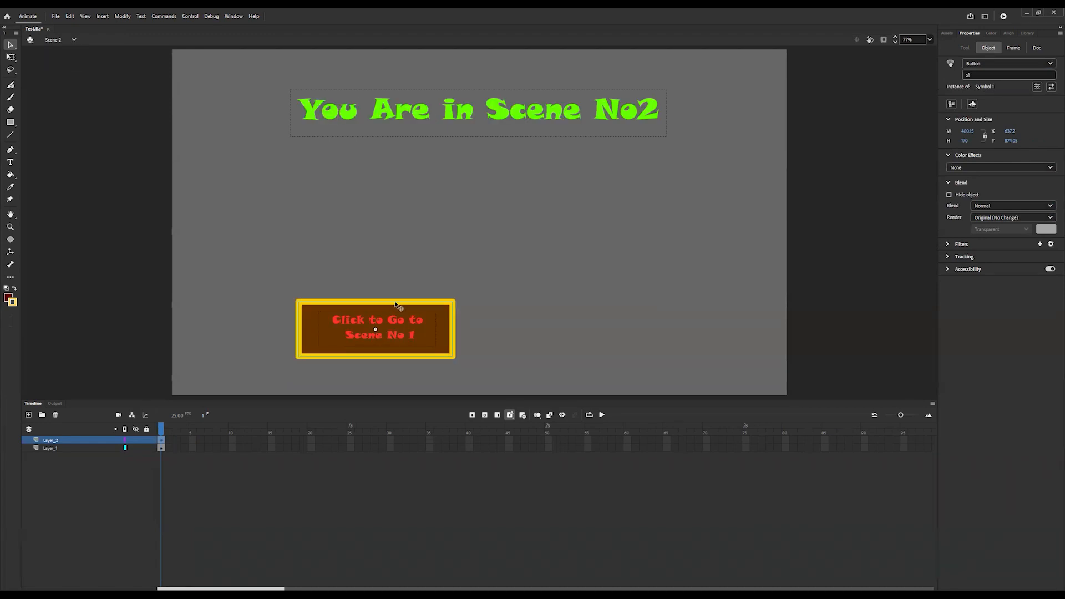
double_click(334, 341)
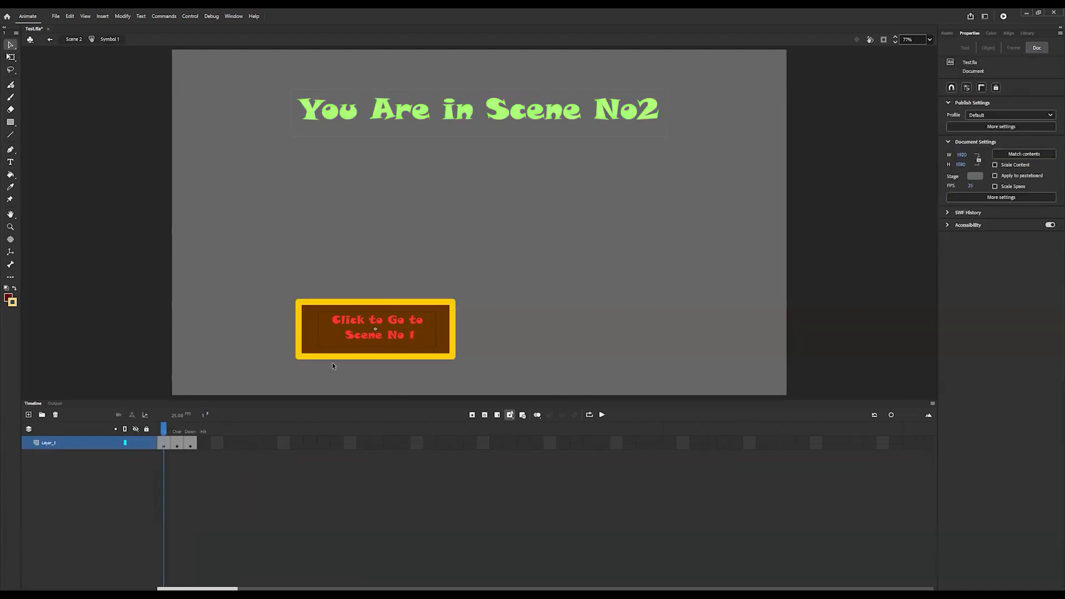
left_click(28, 414)
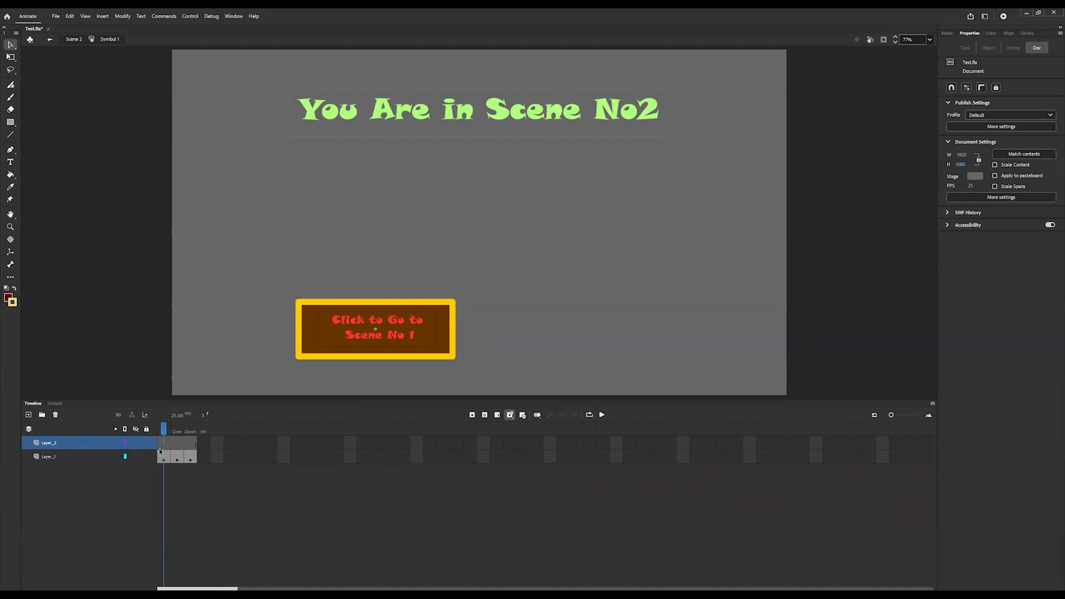
Add a Down-state keyframe on the Scene 2 button's new layer with mixkit-classic-click-1117.wav, sync Event, and return to Scene 2
left_click(190, 444)
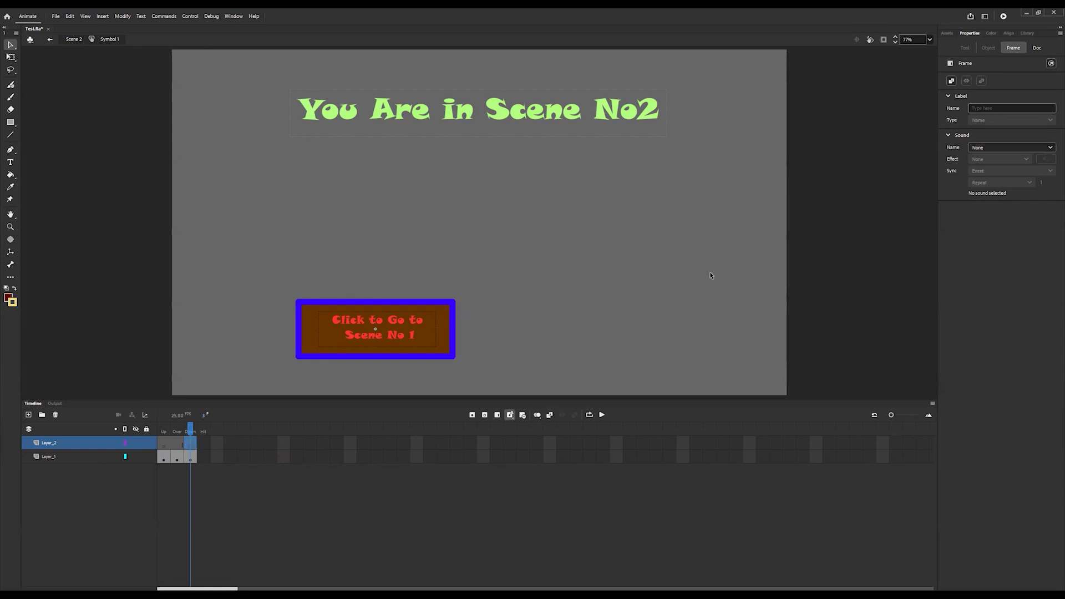
left_click(1008, 151)
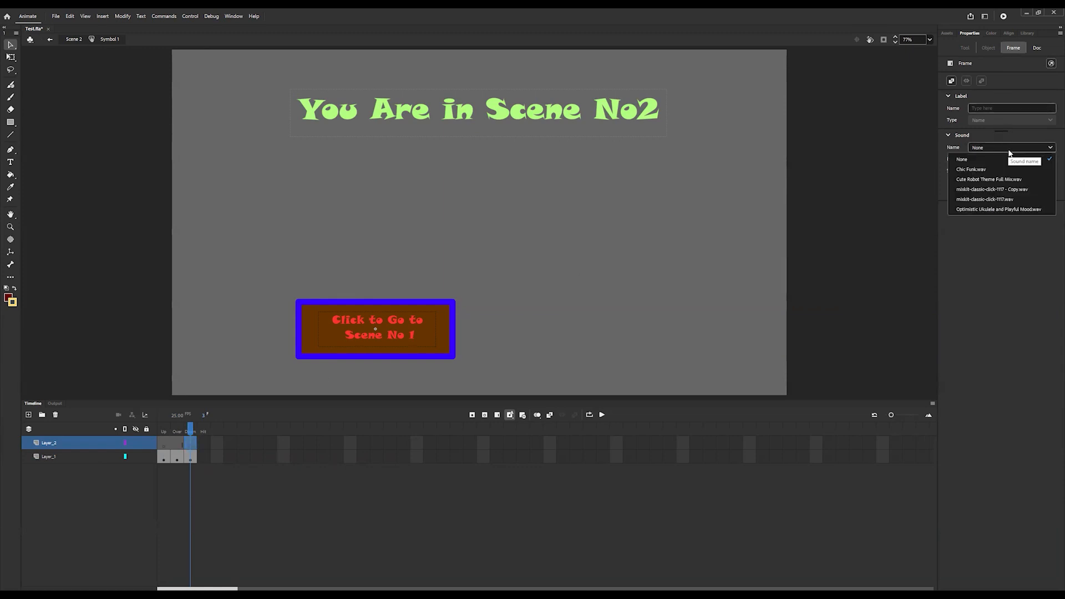
left_click(1007, 200)
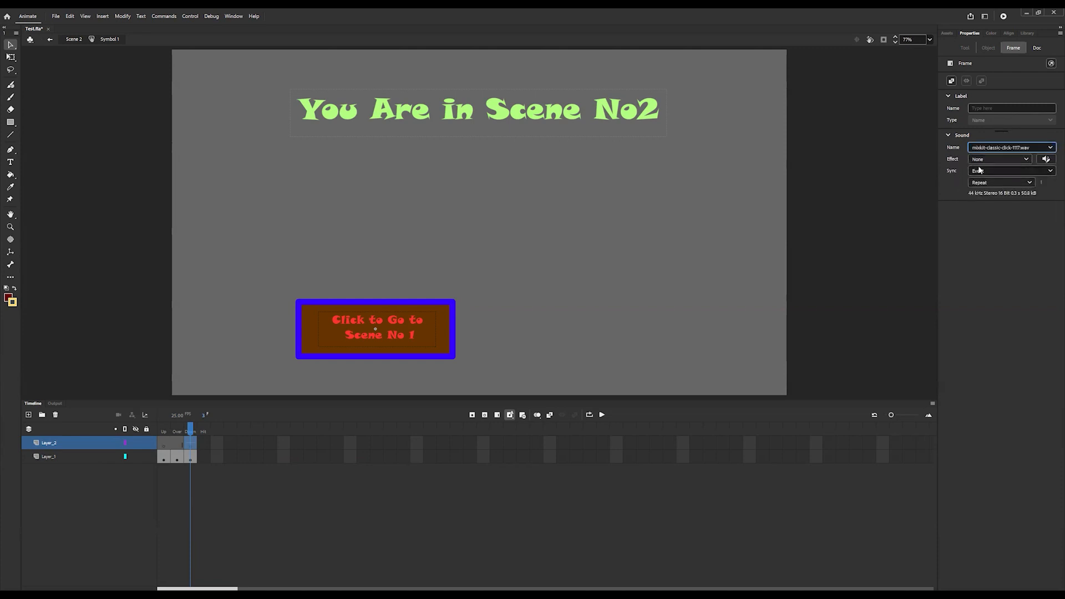
left_click(1003, 171)
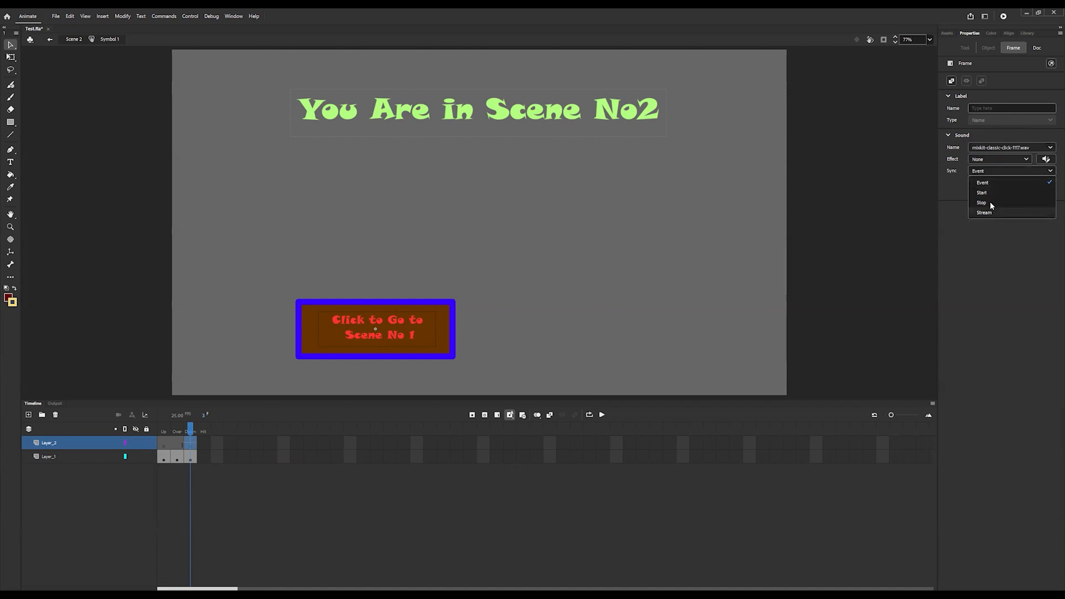
left_click(991, 183)
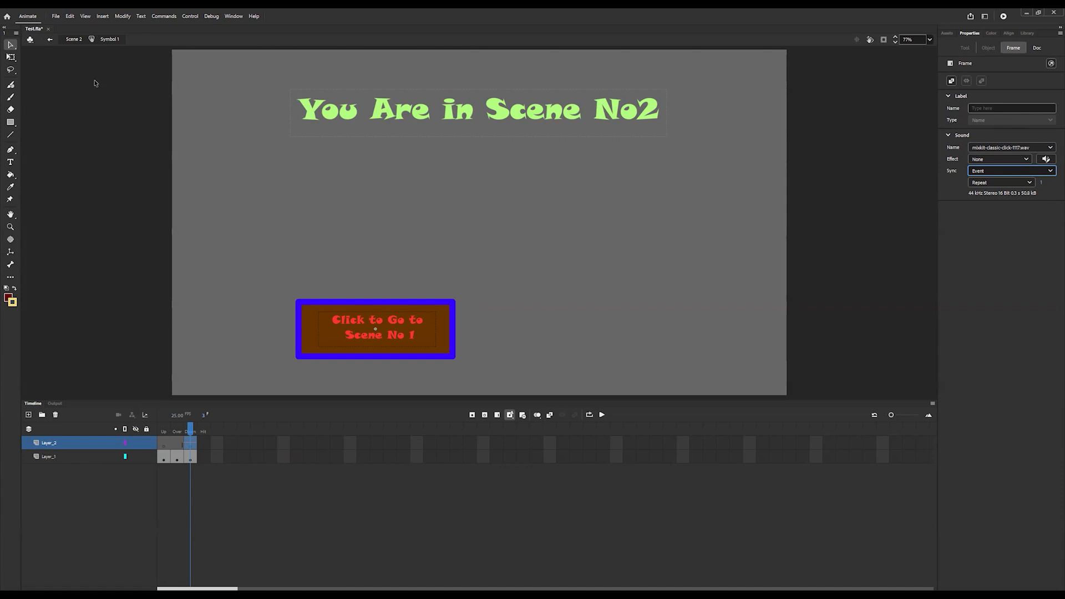
left_click(74, 39)
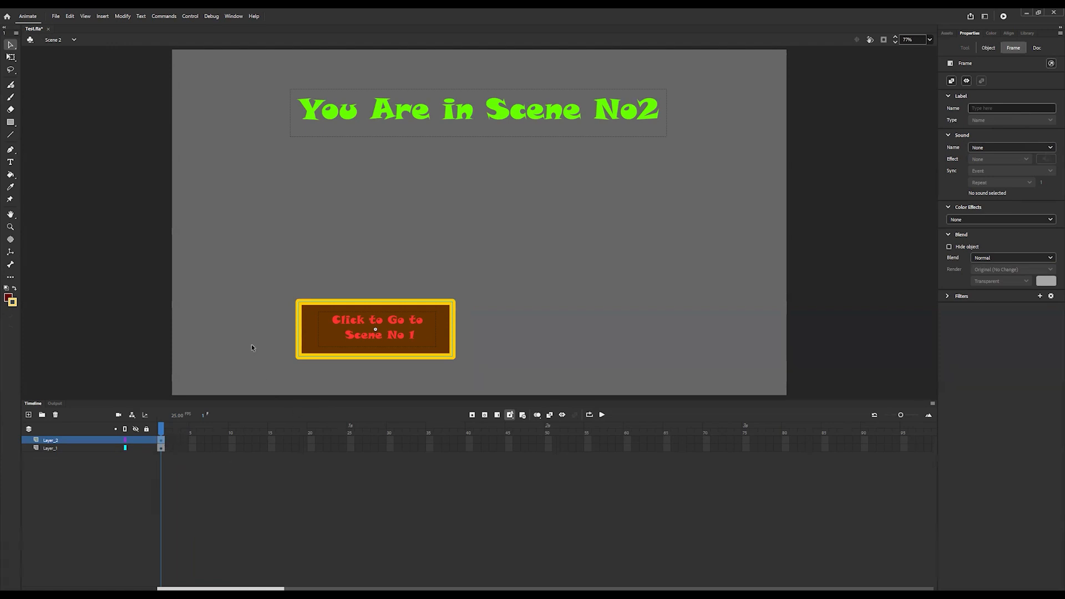
Open the Actions editor for frame 1 of Layer_2 in Scene 1 and show the Timeline Navigation code snippets
left_click(297, 350)
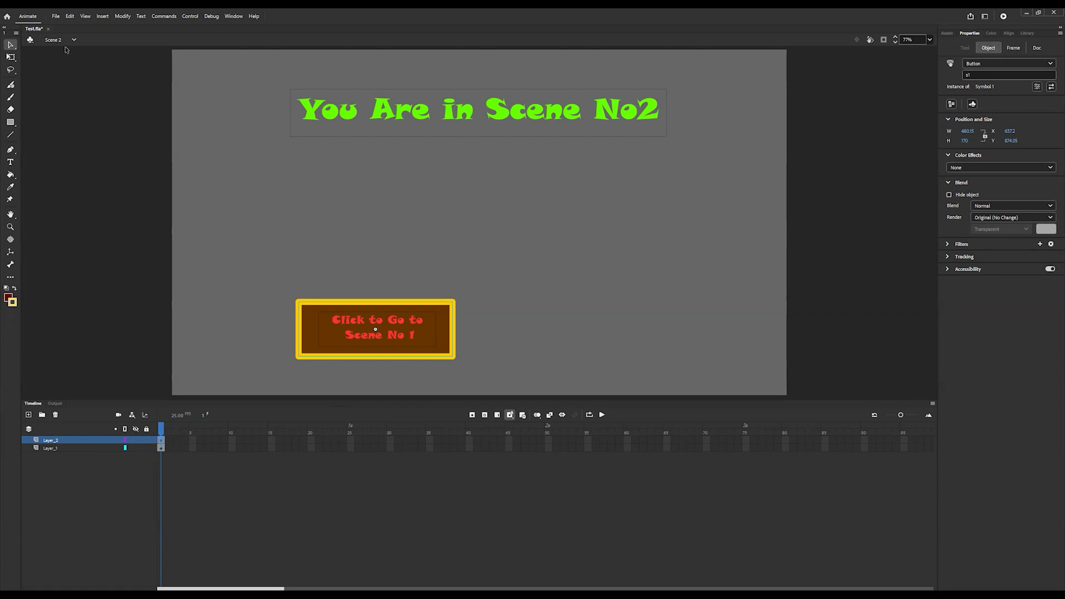
key("Page_Up")
left_click(161, 441)
right_click(161, 441)
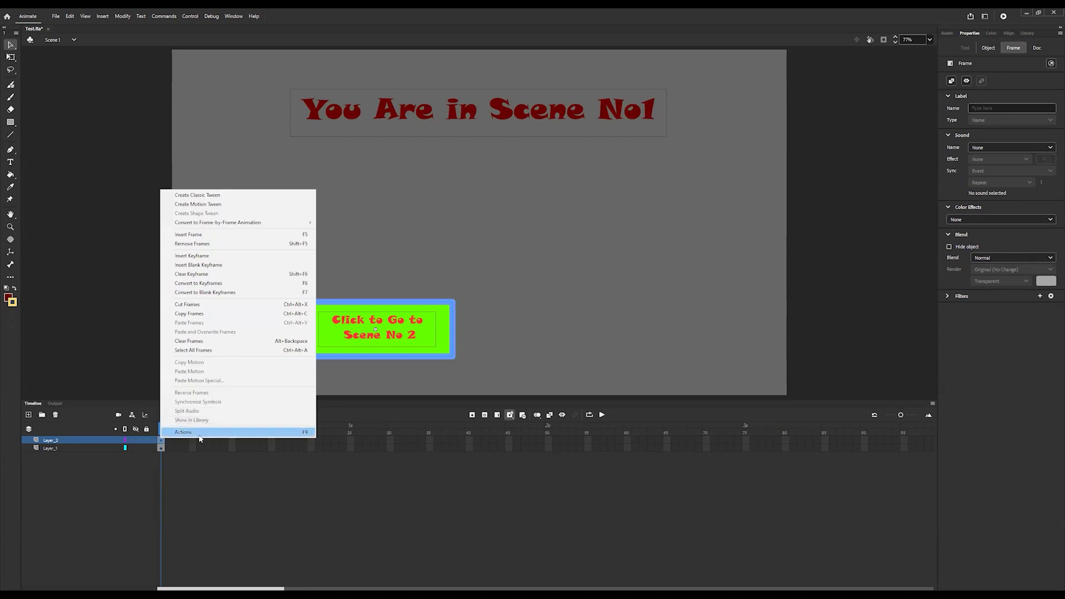
left_click(199, 436)
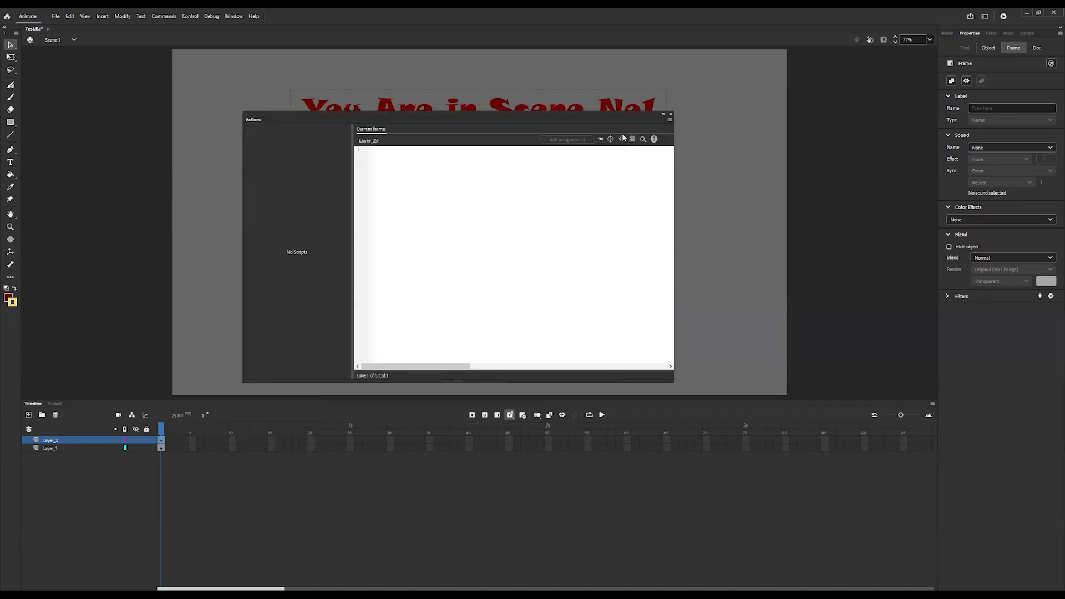
left_click(621, 139)
left_click(48, 205)
left_click(55, 223)
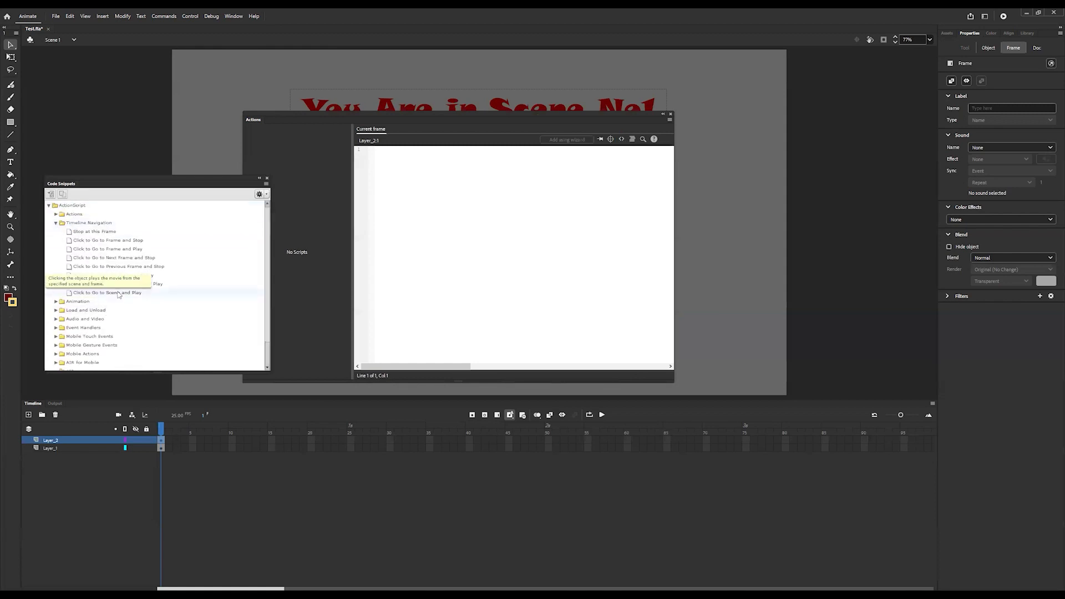
left_click(475, 113)
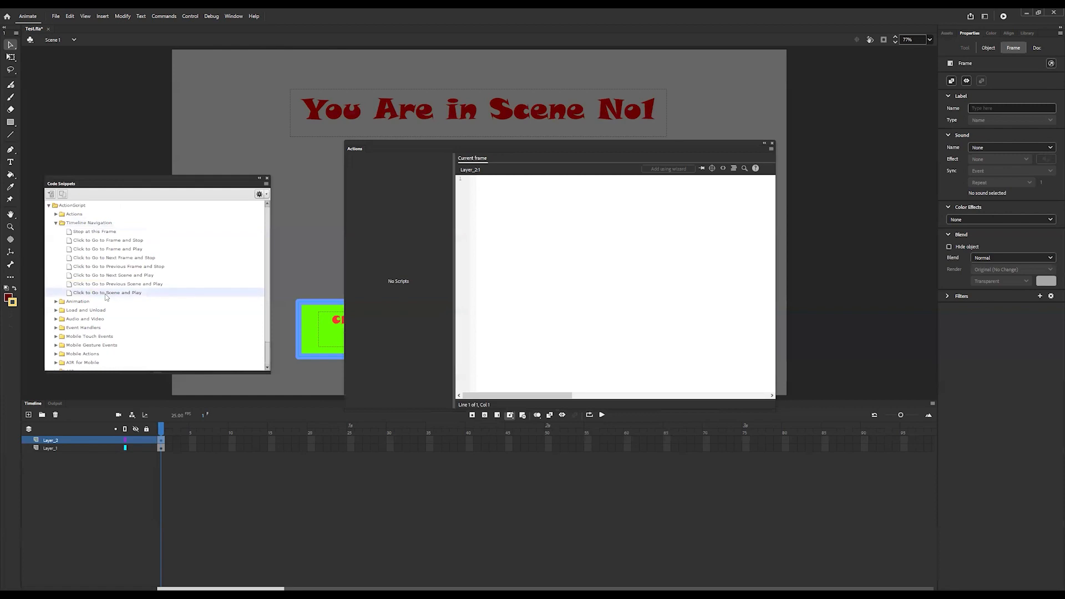
Add the Click to Go to Scene and Play snippet to Scene 1's button and set its target to "Scene 2"
double_click(106, 293)
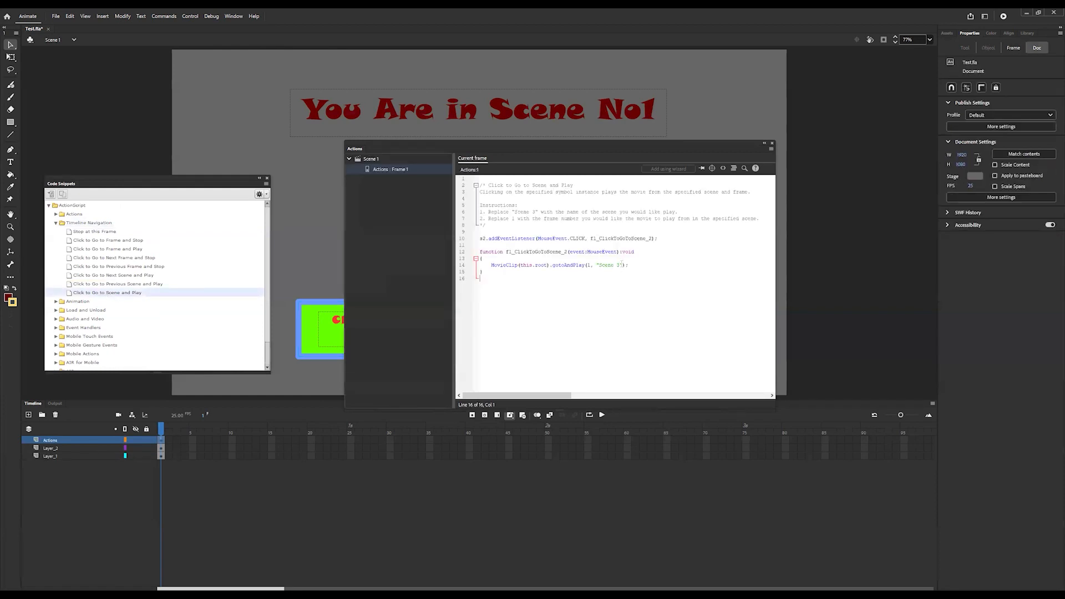
double_click(619, 265)
type("2")
left_click(520, 296)
Add the Click to Go to Scene and Play snippet to Scene 2's button with target "Scene 1", and test the movie
left_click(74, 41)
left_click(68, 64)
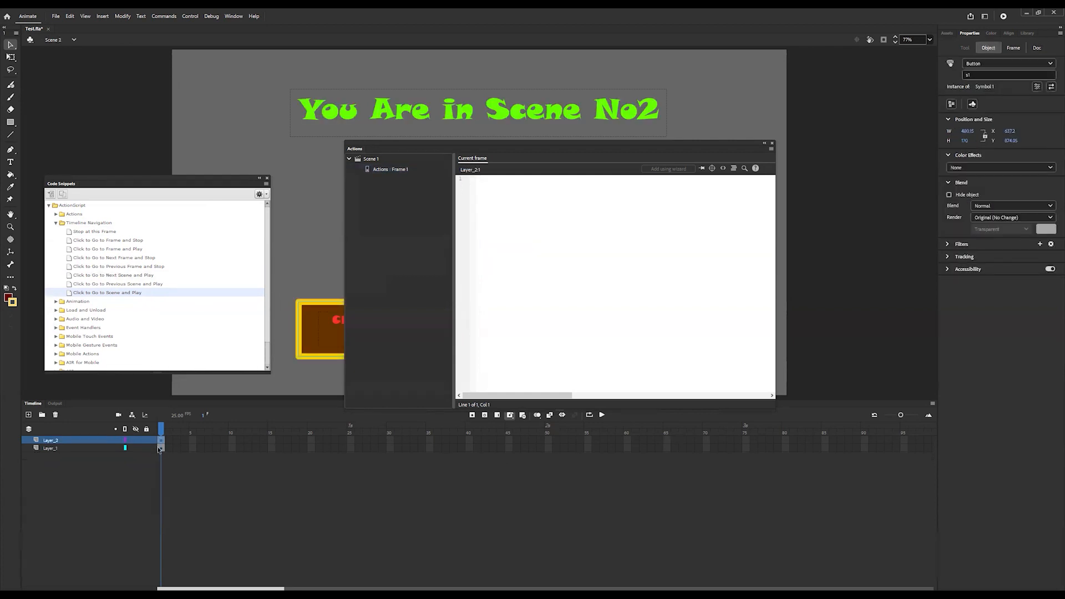
left_click(161, 446)
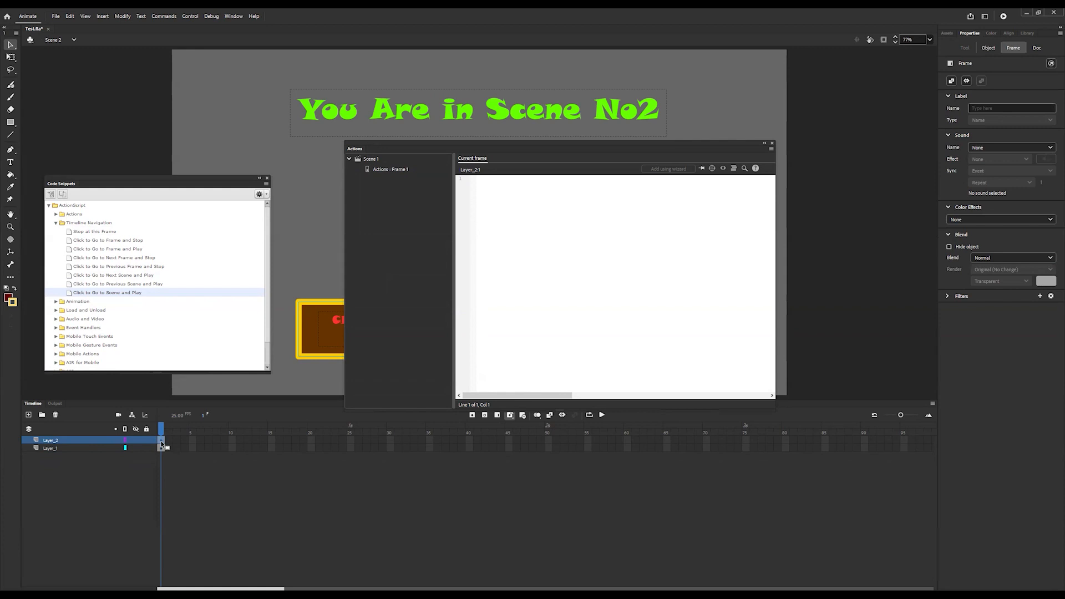
double_click(131, 293)
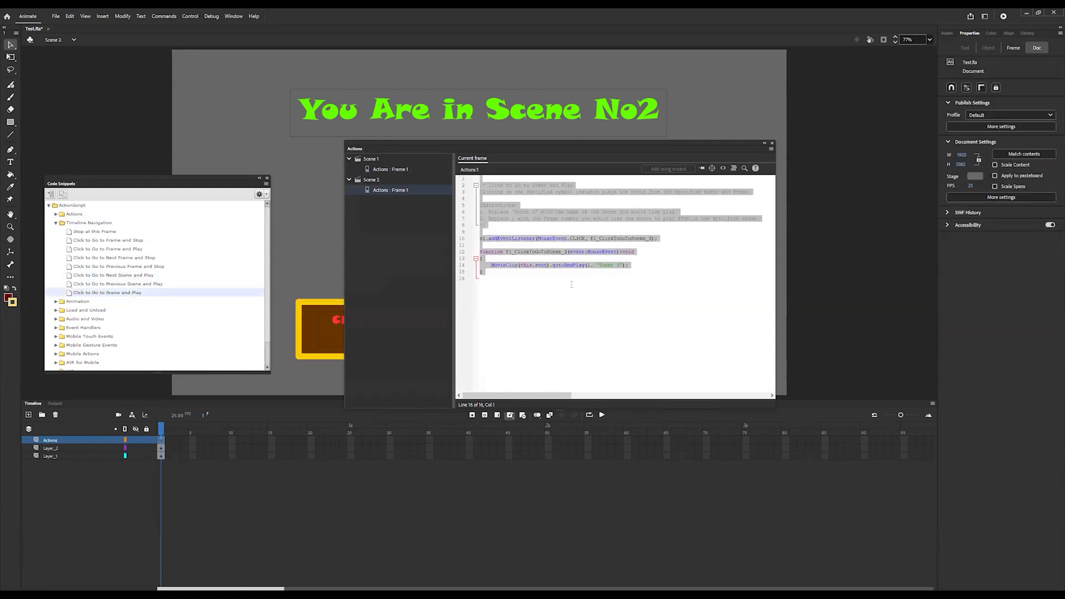
double_click(617, 265)
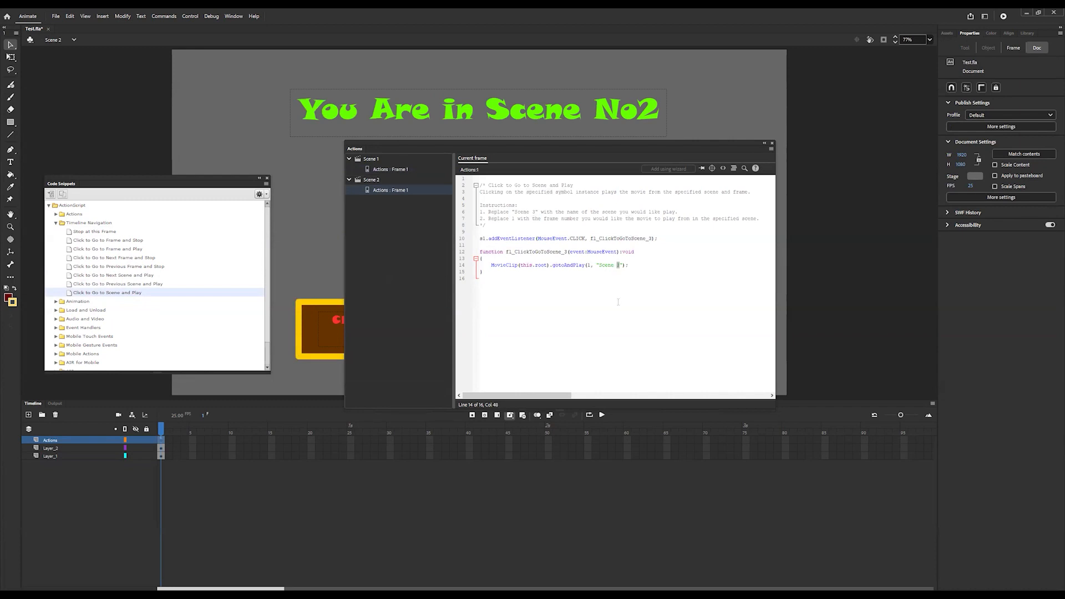
type("2")
key("ctrl+Return")
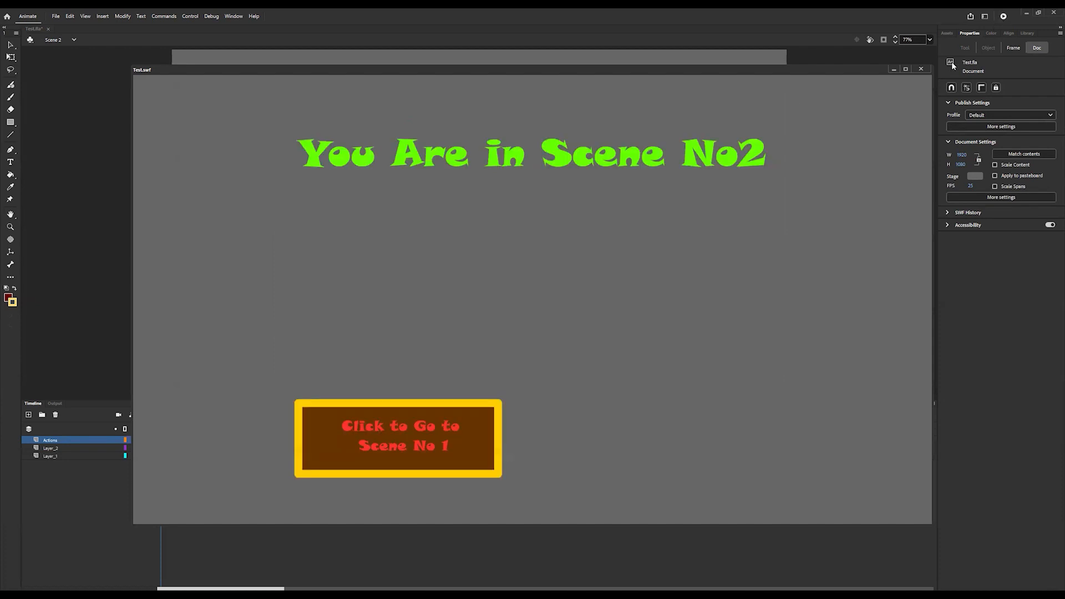
left_click(921, 69)
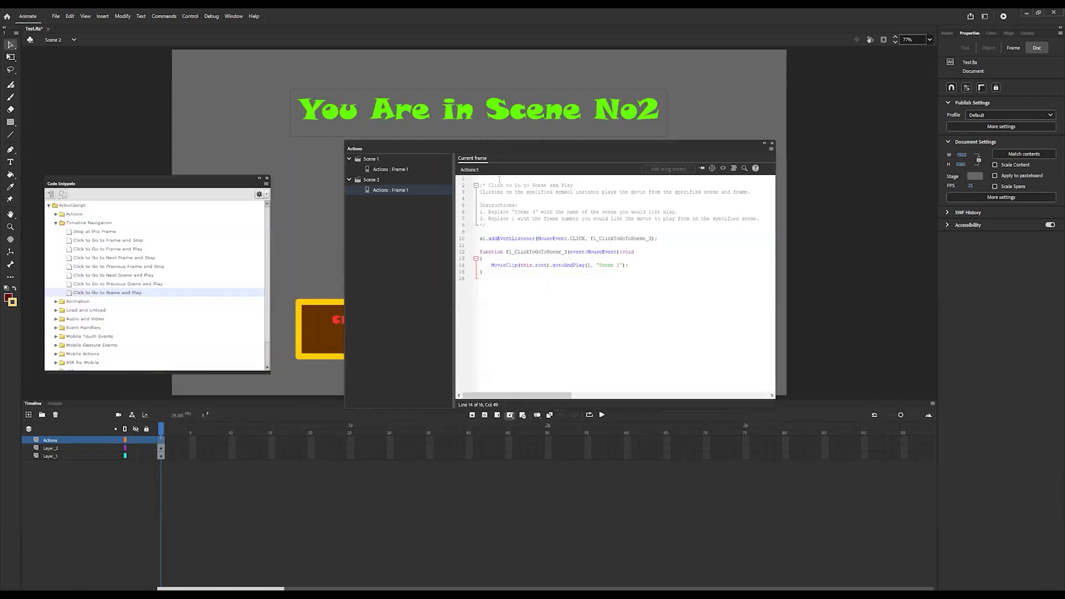
Insert stop(); on the first line of Scene 2's frame 1 script
left_click(484, 180)
type("سفخح")
key("BackSpace")
key("BackSpace")
key("BackSpace")
type("top()")
Insert stop(); on the line above the event listener in Scene 1's frame 1 script
left_click_drag(501, 178, 479, 179)
left_click(410, 169)
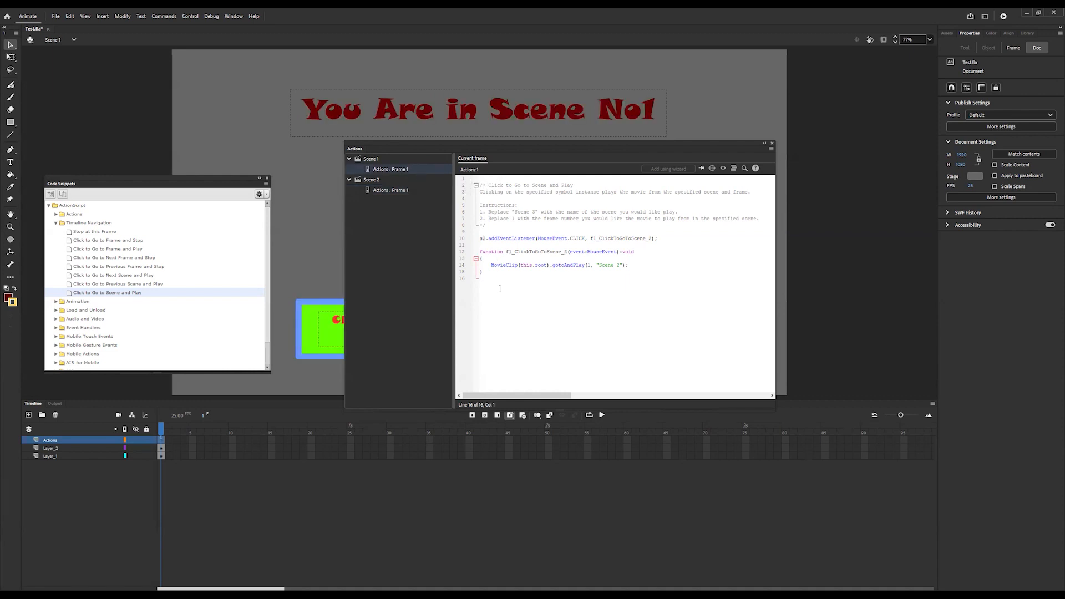
left_click(496, 228)
type("stop();")
Test the movie, switch back and forth between both scenes with their buttons, and close the preview
key("ctrl+Return")
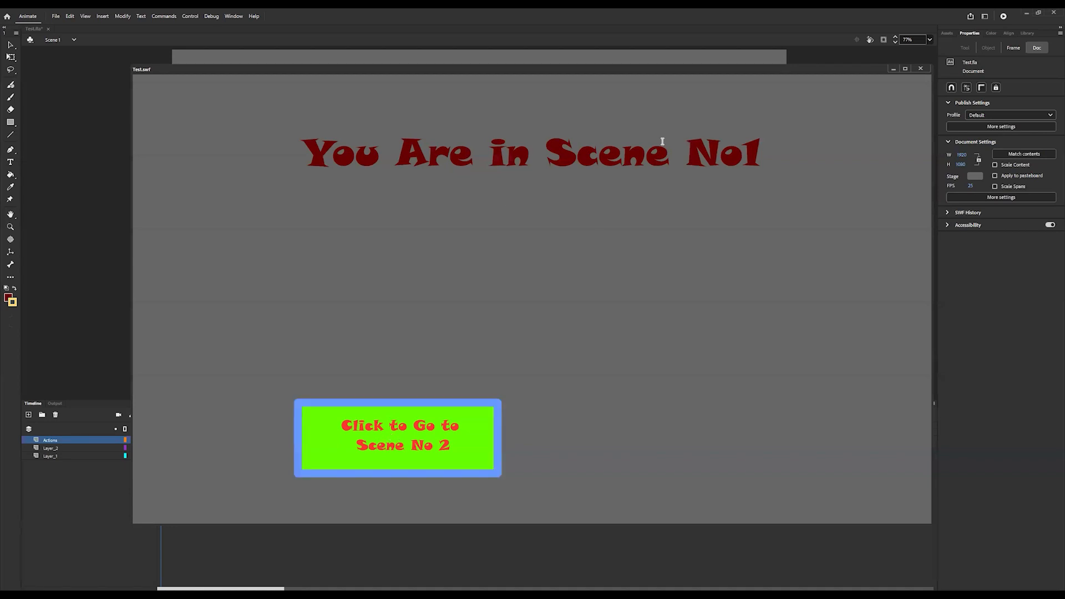
left_click(399, 432)
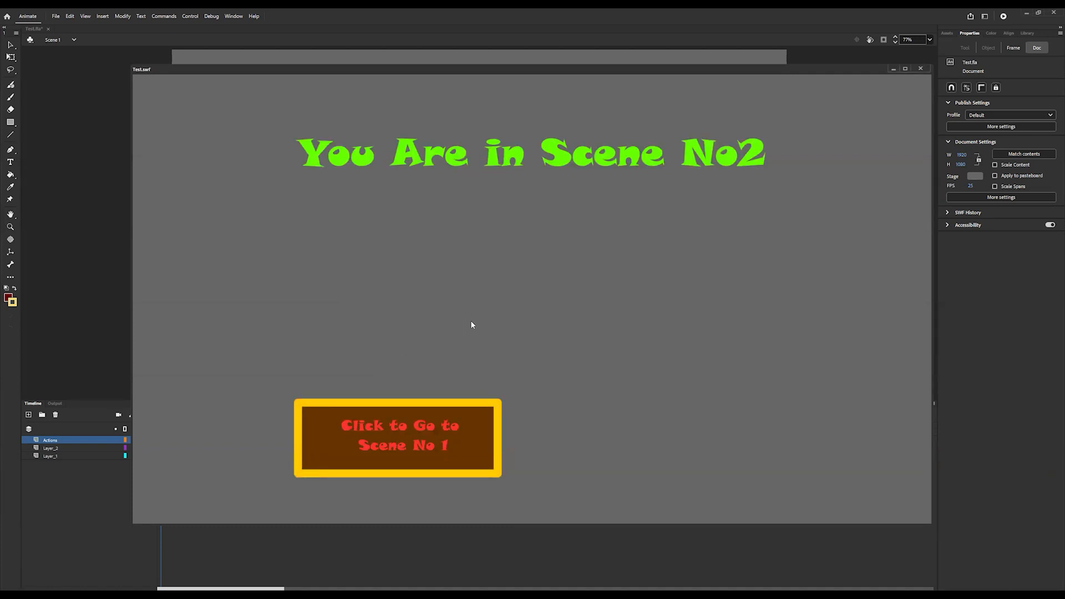
left_click(380, 427)
left_click(381, 427)
left_click(380, 427)
left_click(380, 428)
left_click(381, 427)
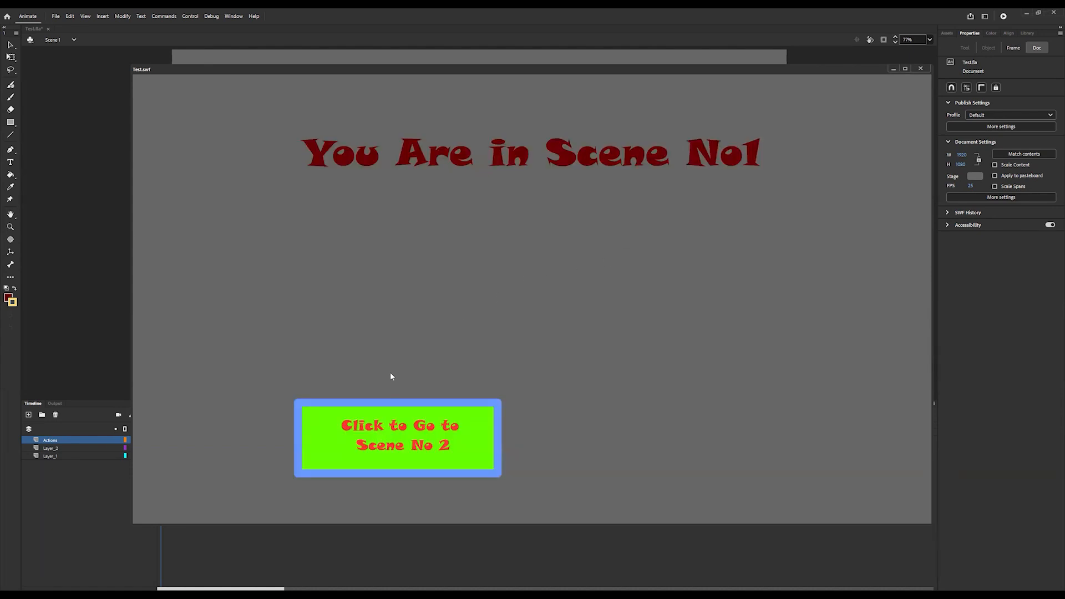
left_click(402, 426)
left_click(400, 426)
left_click(921, 71)
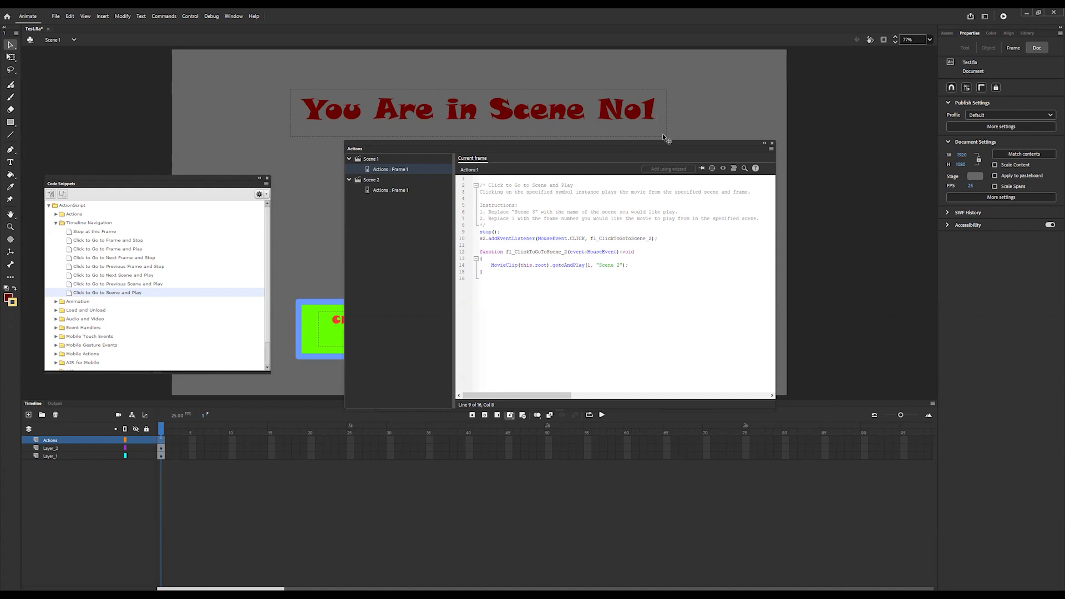
Add a new layer below the Actions layer in Scene 1 and assign it the sound Chic Funk.wav
left_click_drag(826, 101, 703, 106)
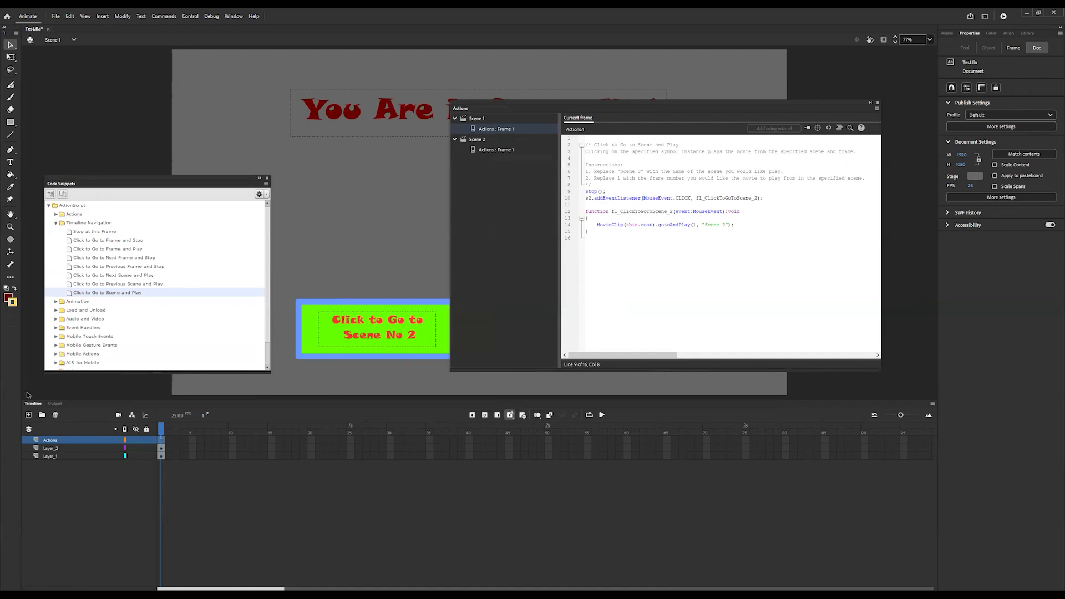
left_click(27, 415)
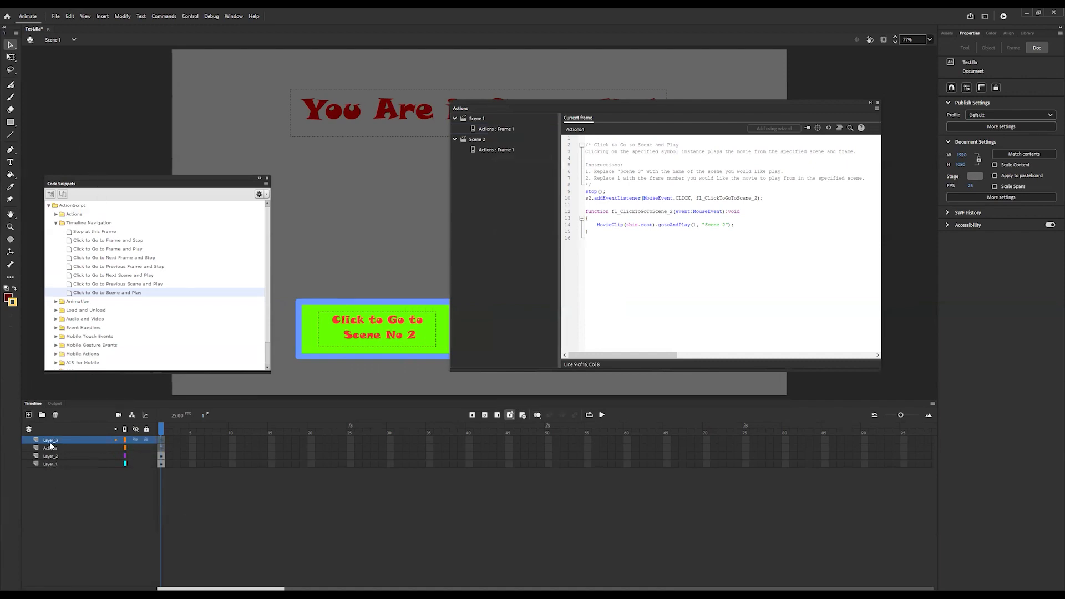
left_click_drag(53, 456, 55, 454)
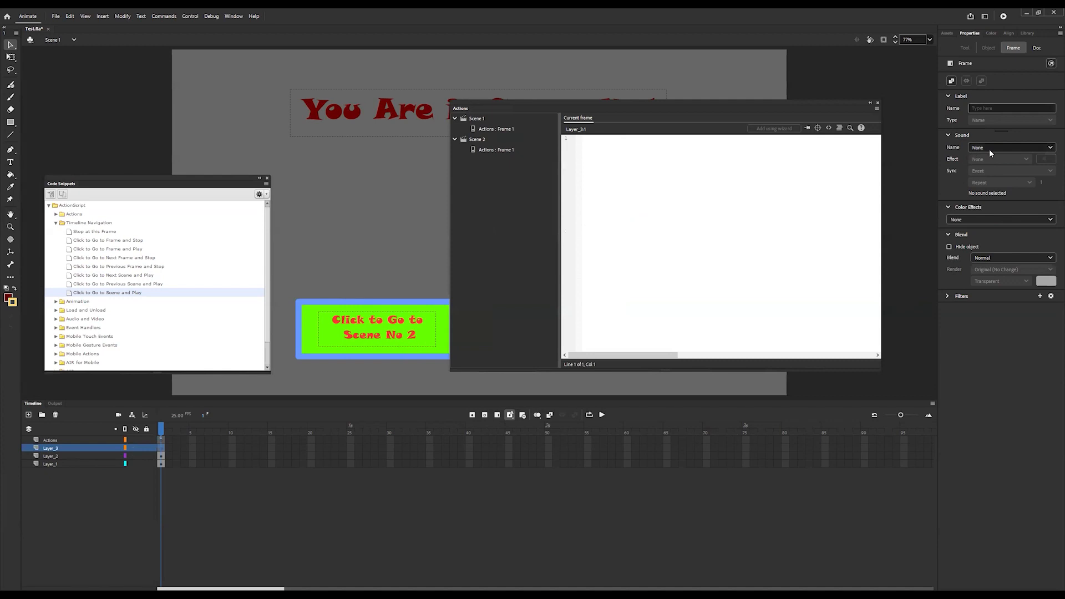
left_click(1003, 147)
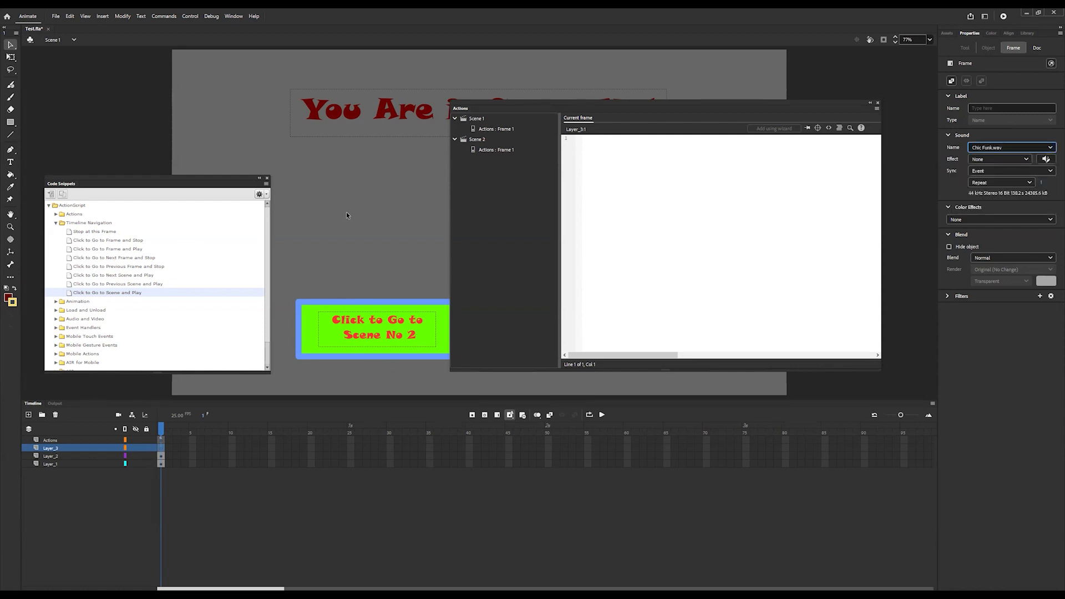
Add a new layer in Scene 2 and assign its first frame the sound Optimistic Ukulele and Playful Mood.wav
left_click(73, 40)
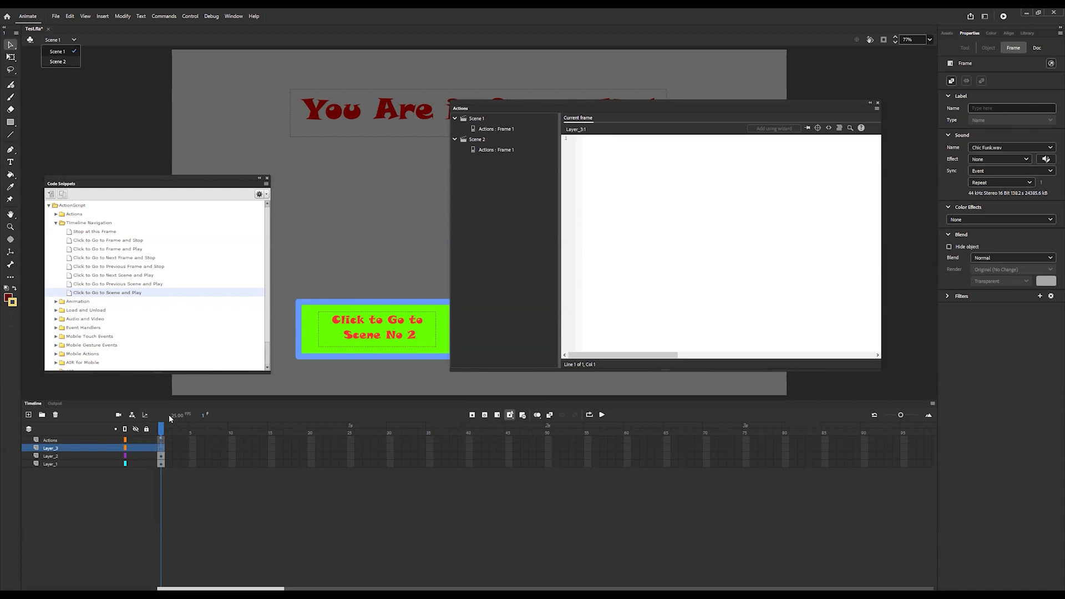
left_click(68, 62)
left_click(25, 414)
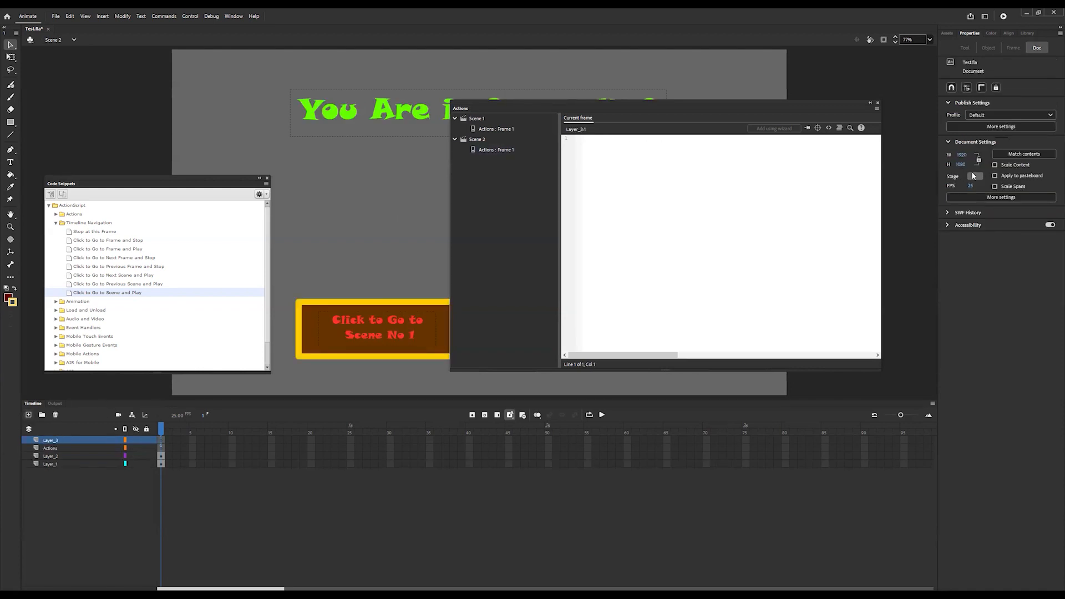
left_click(160, 440)
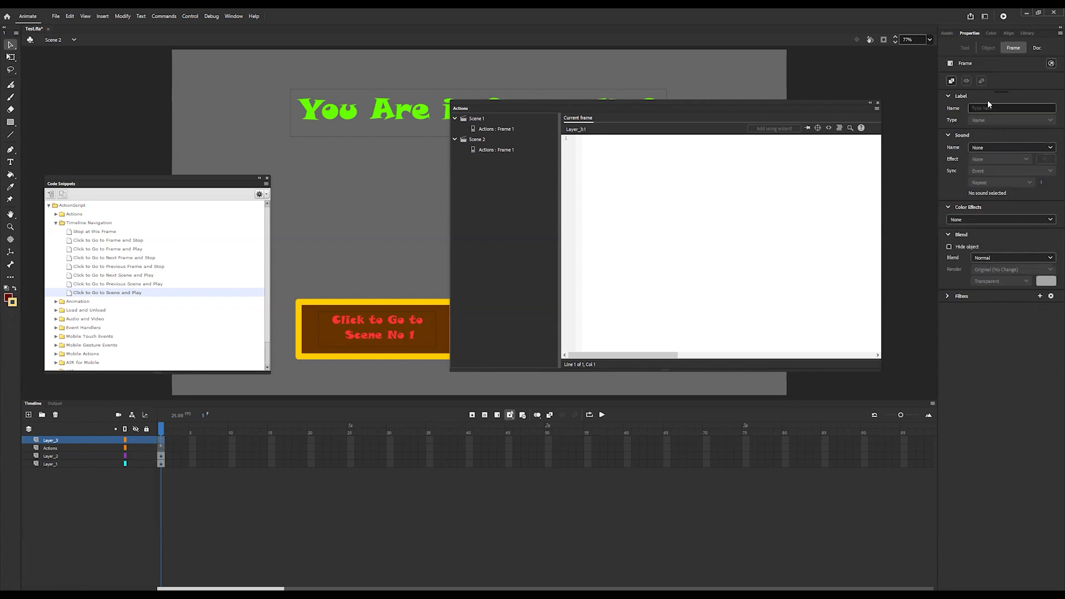
left_click(1009, 147)
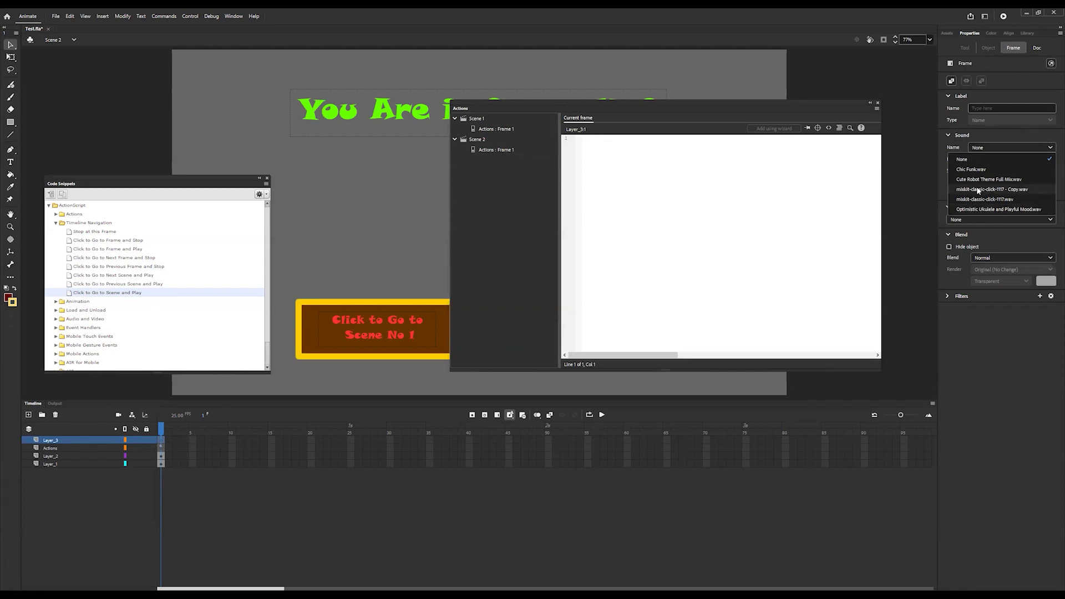
left_click(980, 209)
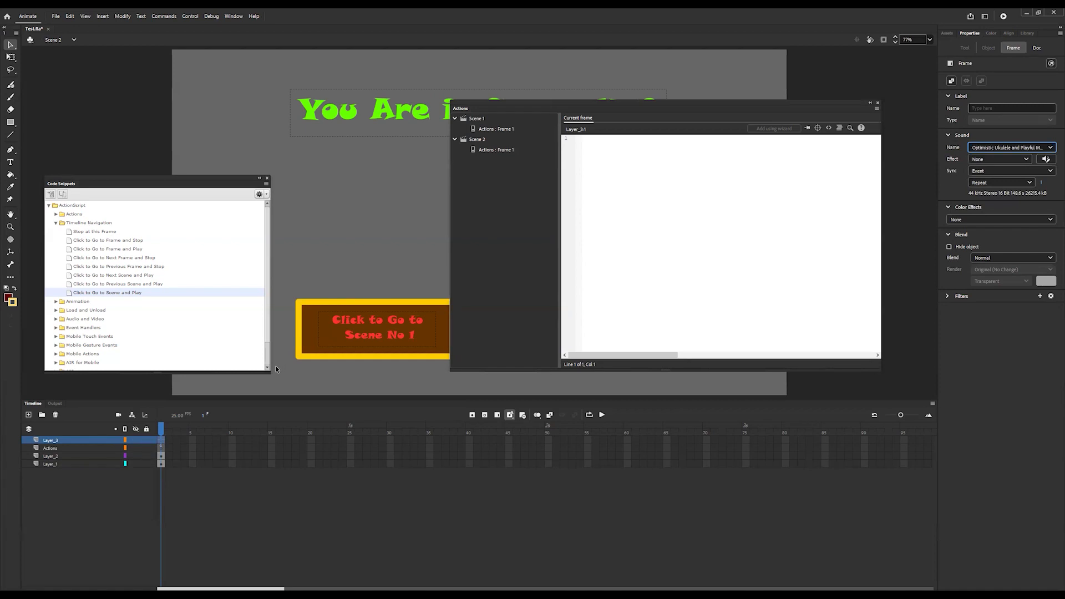
key("Return")
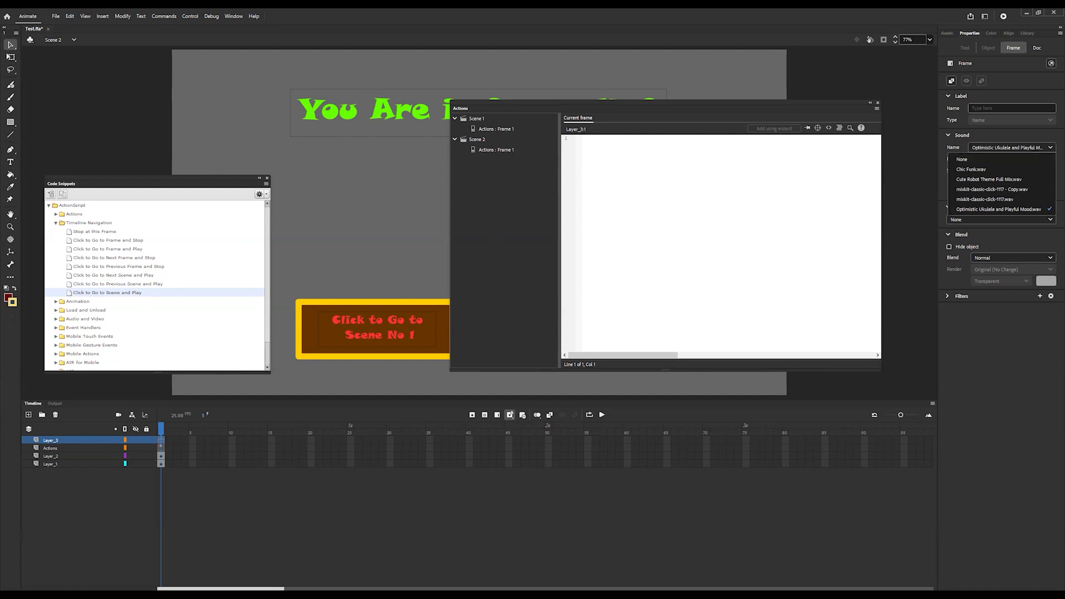
left_click(830, 559)
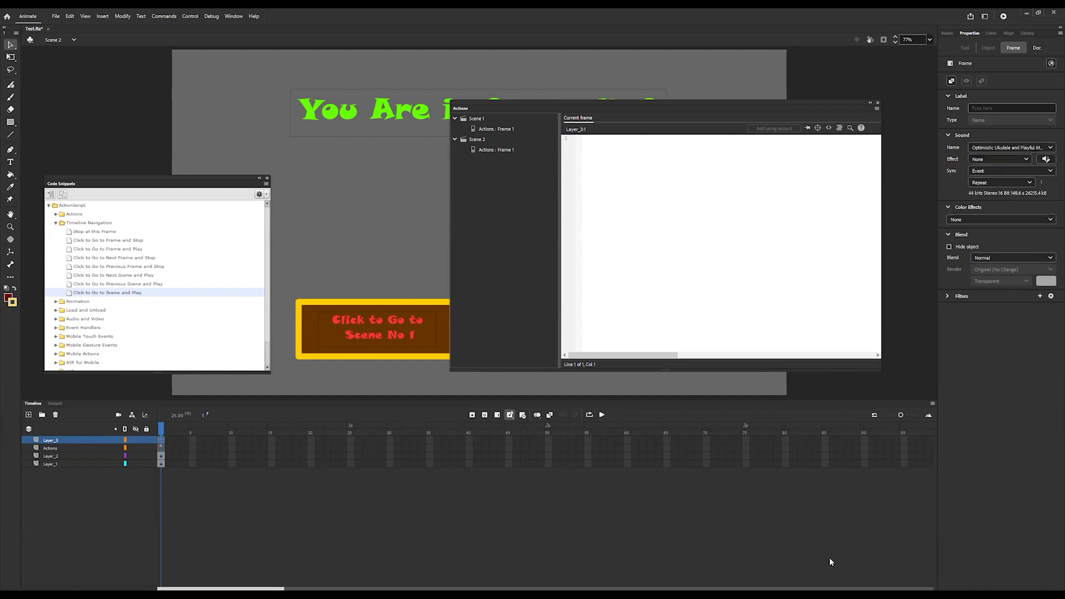
left_click(744, 547)
Test the movie with its background music, switch scenes repeatedly with the buttons, and close the preview
key("ctrl+Return")
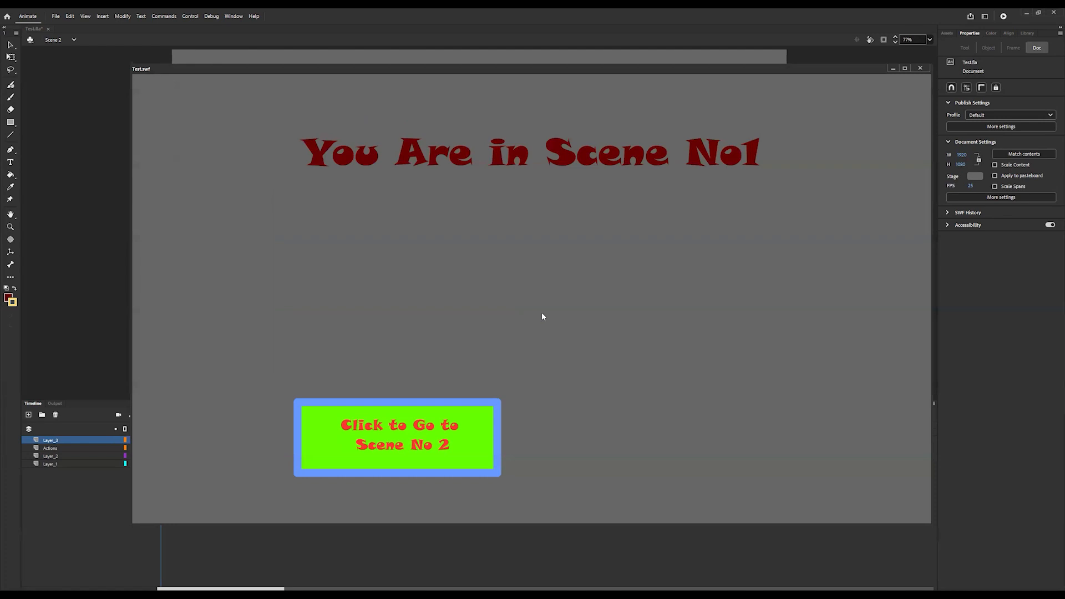
left_click(402, 442)
left_click(402, 440)
left_click(402, 439)
left_click(403, 438)
left_click(403, 439)
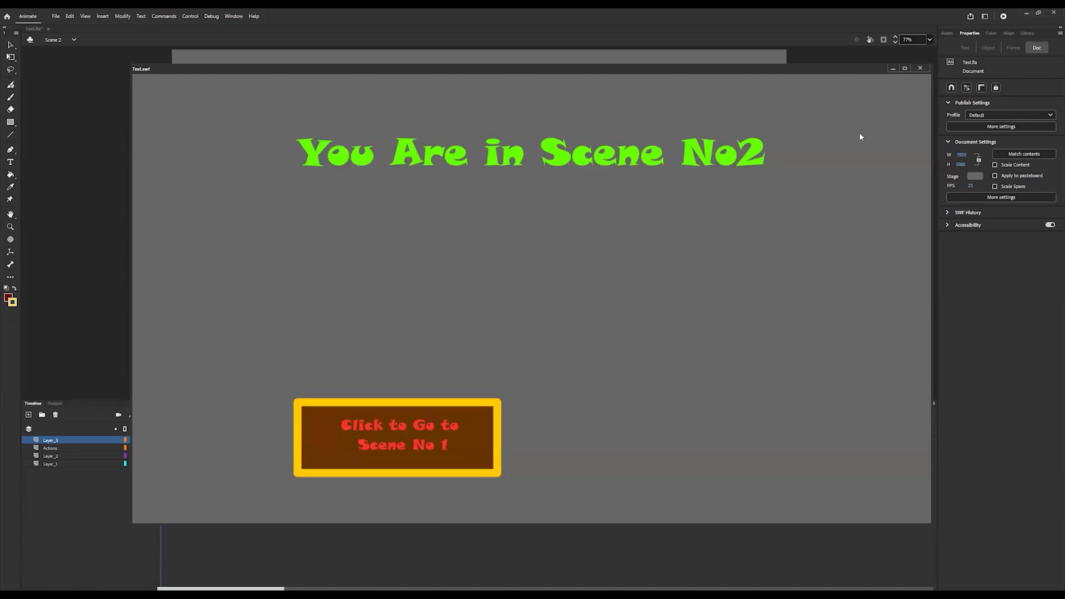
key("ctrl+w")
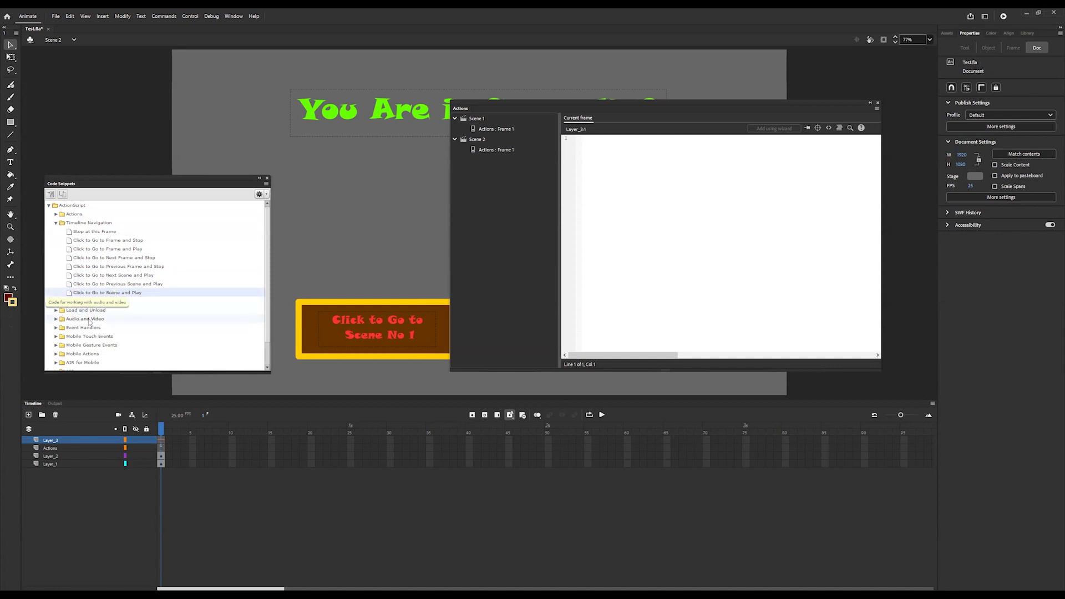
Add the Audio and Video snippet Click to Stop All Sounds to the title text on Layer_1 of Scene 2
left_click(56, 321)
scroll(127, 235, "down", 3)
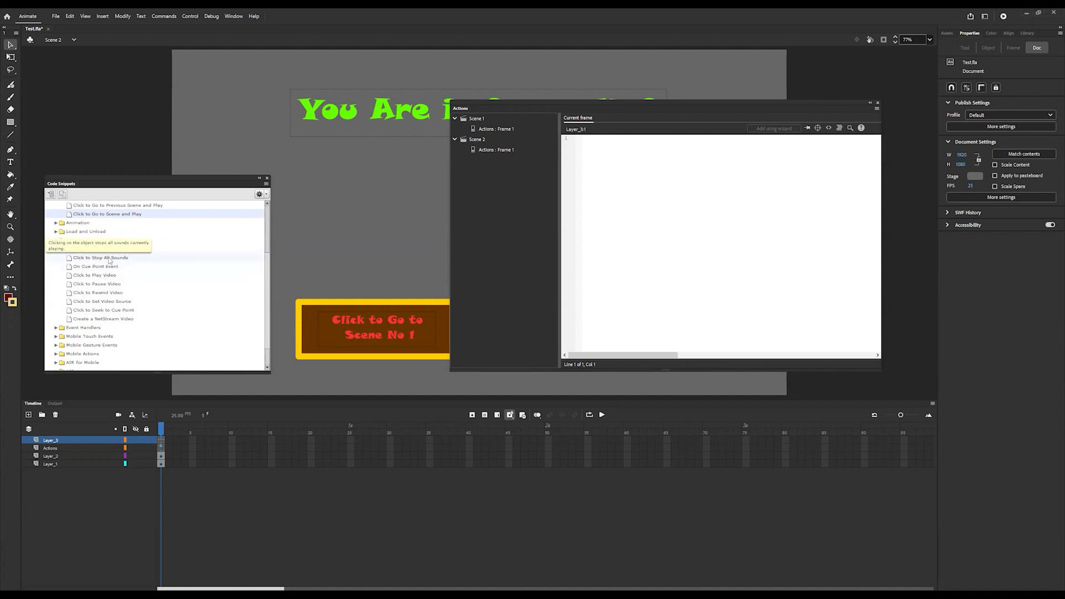
left_click(162, 456)
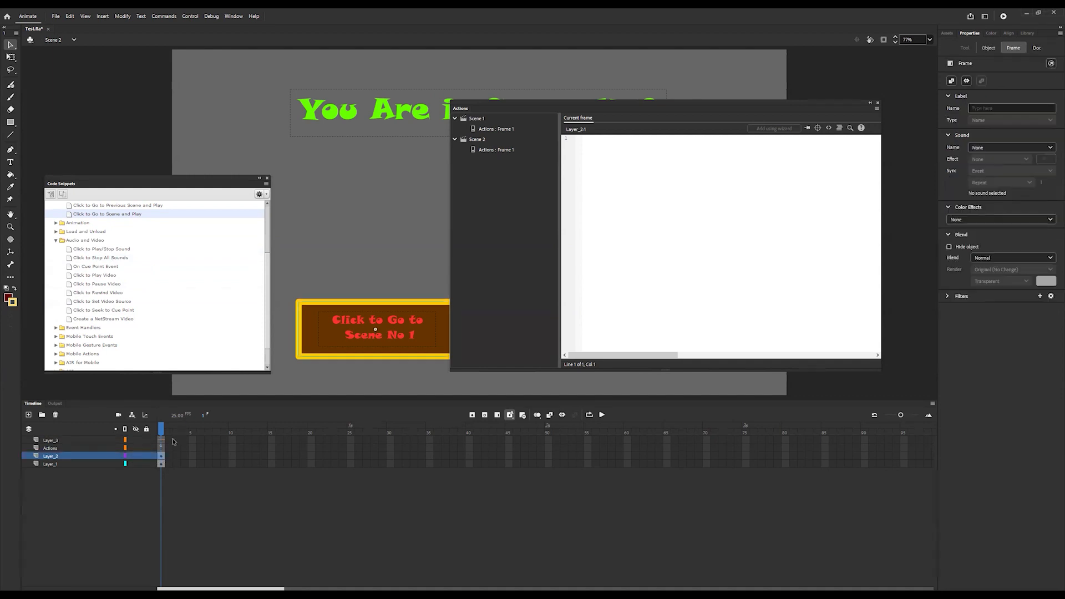
left_click(162, 464)
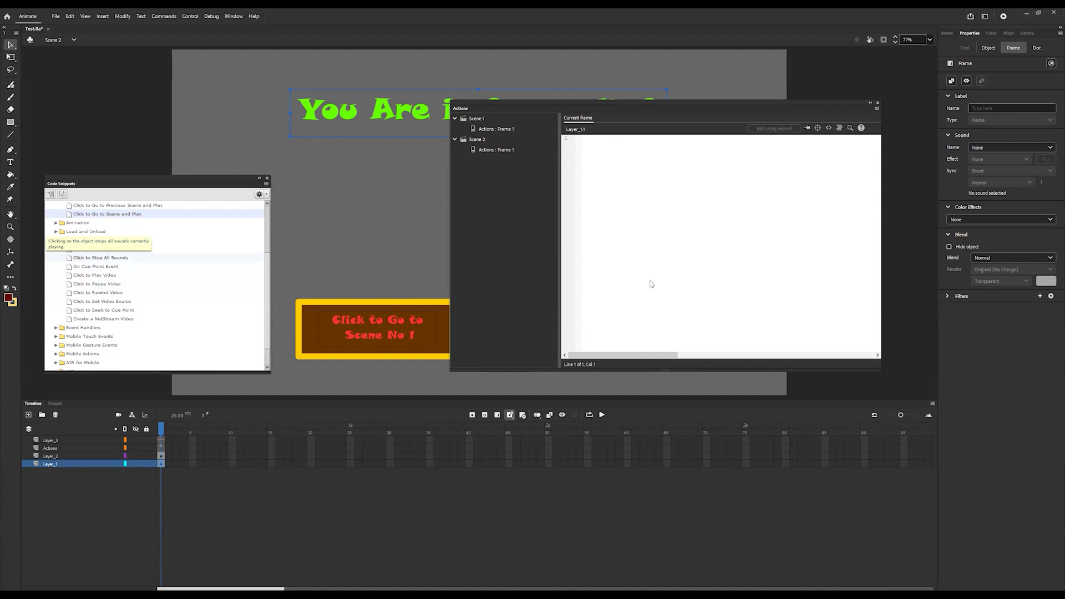
left_click_drag(651, 284, 652, 284)
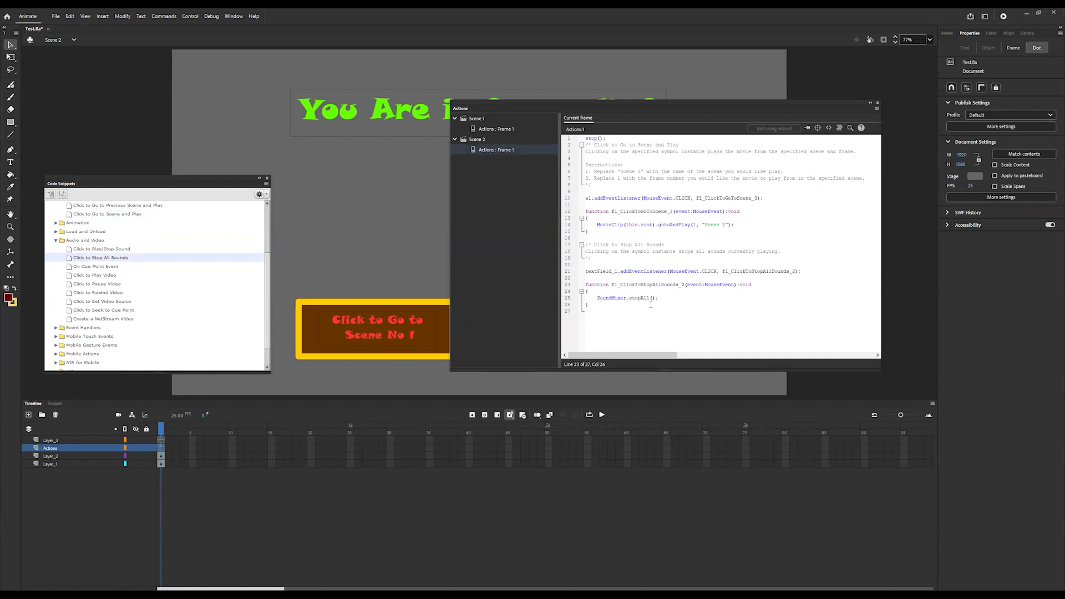
Copy the SoundMixer.stopAll(); line from the Scene 2 frame script and delete the whole Click to Stop All Sounds block
mouse_move(658, 298)
left_mouse_down()
mouse_move(598, 298)
mouse_move(659, 298)
left_mouse_up()
key("ctrl+c")
left_click_drag(664, 297, 575, 248)
key("Delete")
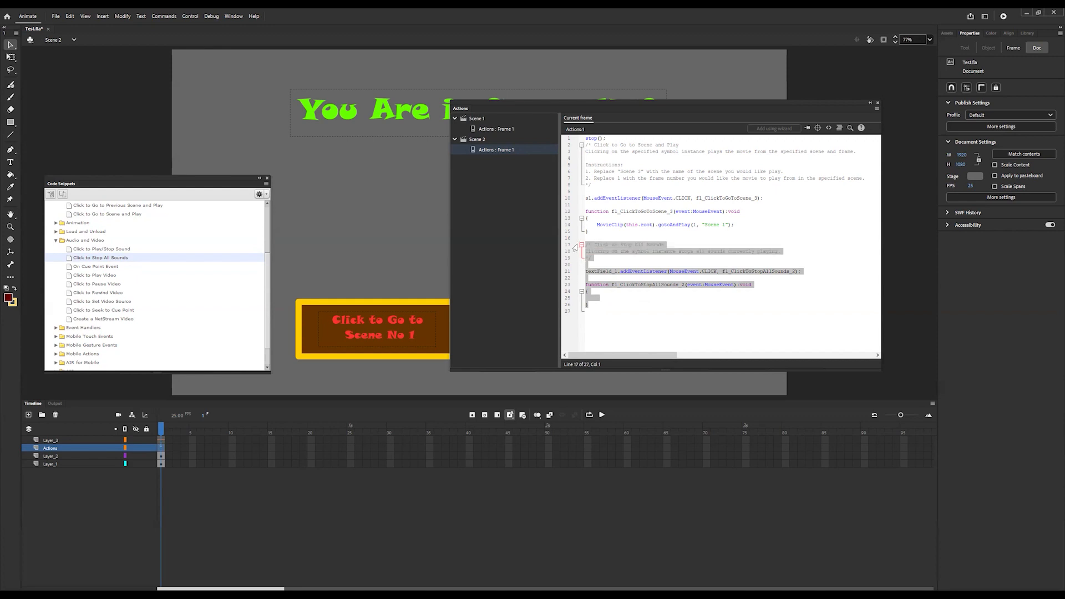
key("Delete")
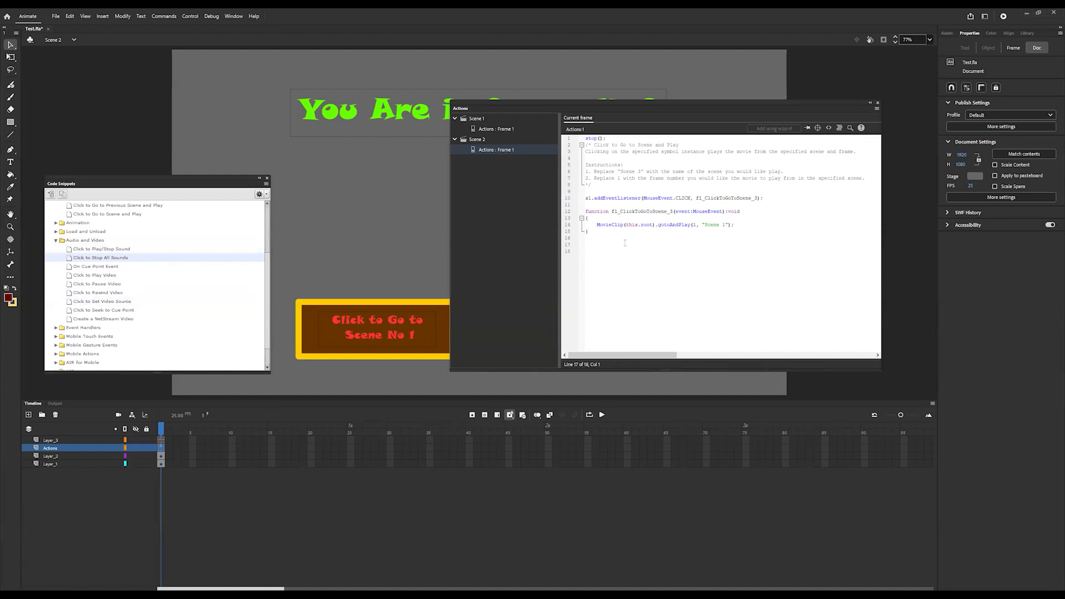
Paste SoundMixer.stopAll(); after the opening brace of the go-to-scene function in the Scene 2 script
left_click(597, 218)
right_click(604, 216)
left_click(637, 268)
Paste SoundMixer.stopAll(); after the opening brace of the go-to-scene function in the Scene 1 script
left_click(508, 130)
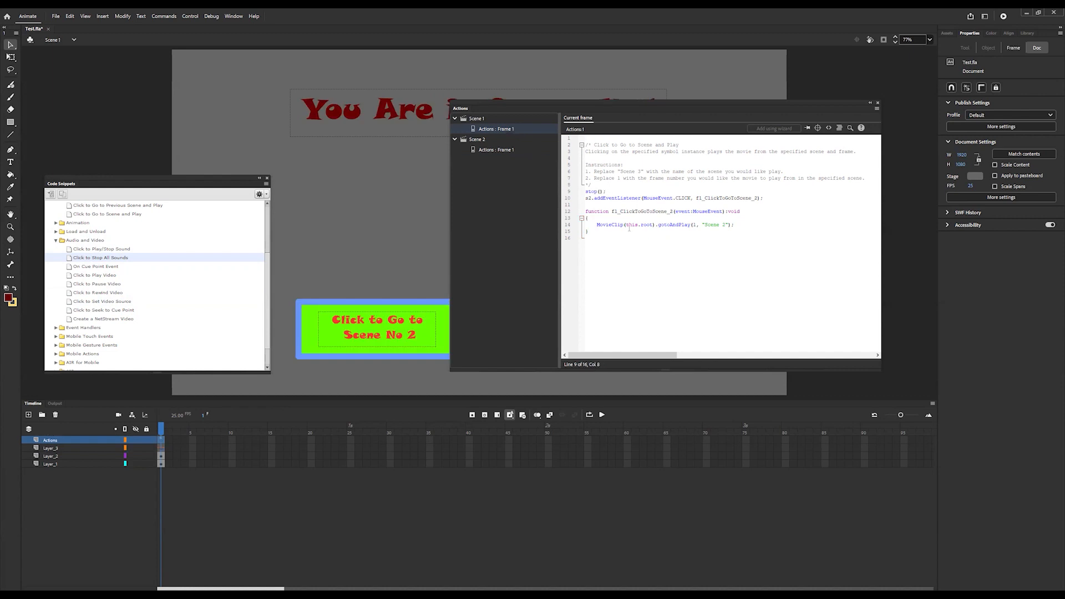
left_click(610, 220)
right_click(605, 220)
left_click(646, 278)
Test the movie, switch back and forth between the scenes with the buttons, and close the preview
key("ctrl+Return")
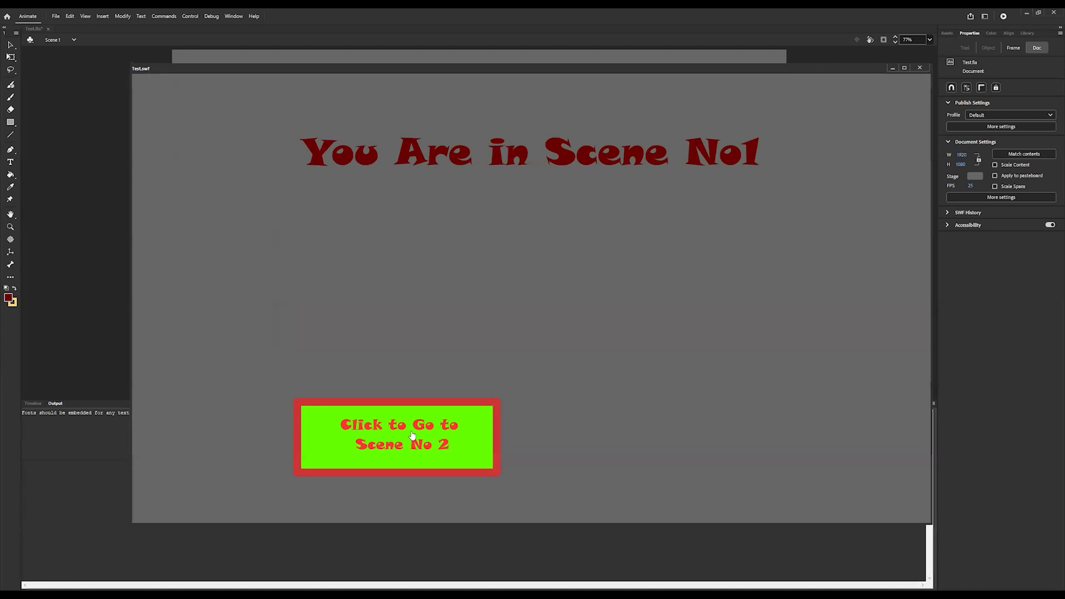
left_click(412, 436)
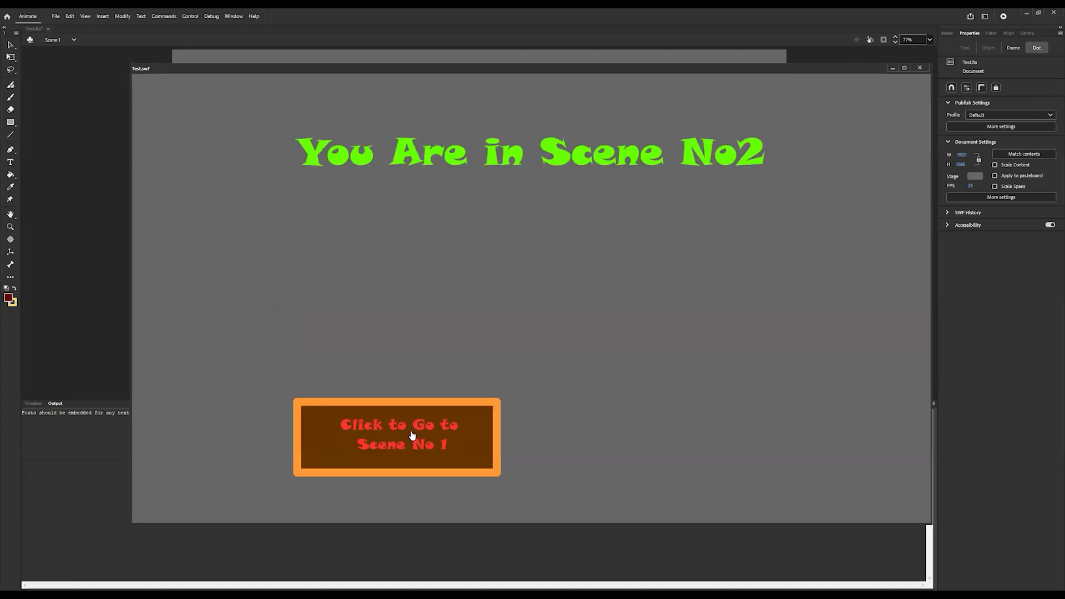
left_click(410, 433)
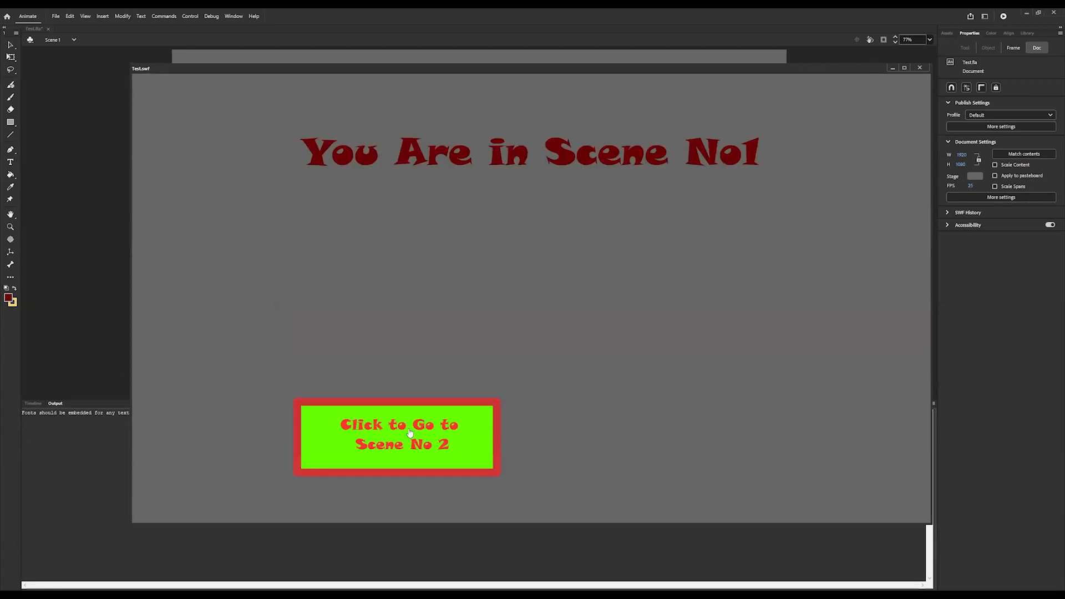
left_click(410, 433)
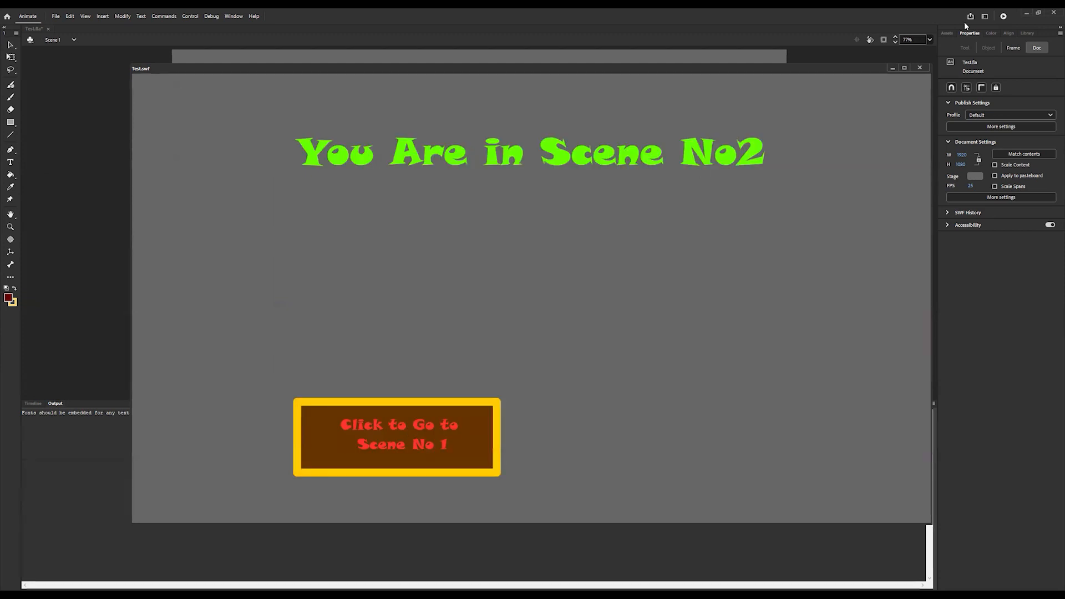
left_click(921, 68)
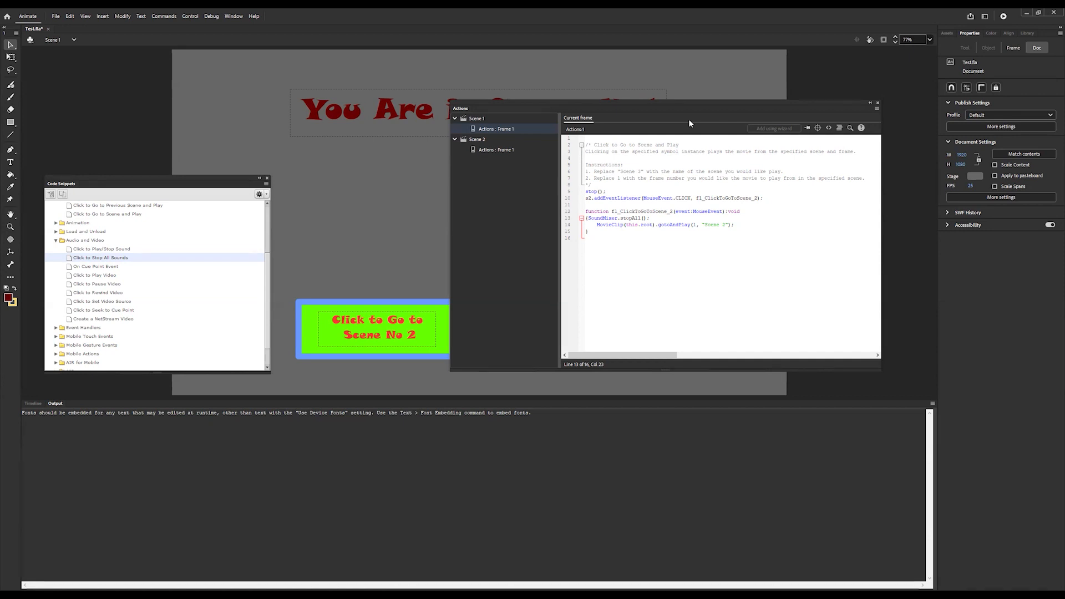
Add the Click to Play/Stop Sound snippet to the Scene 1 button and replace its sample sound URL with "name."
left_click(32, 404)
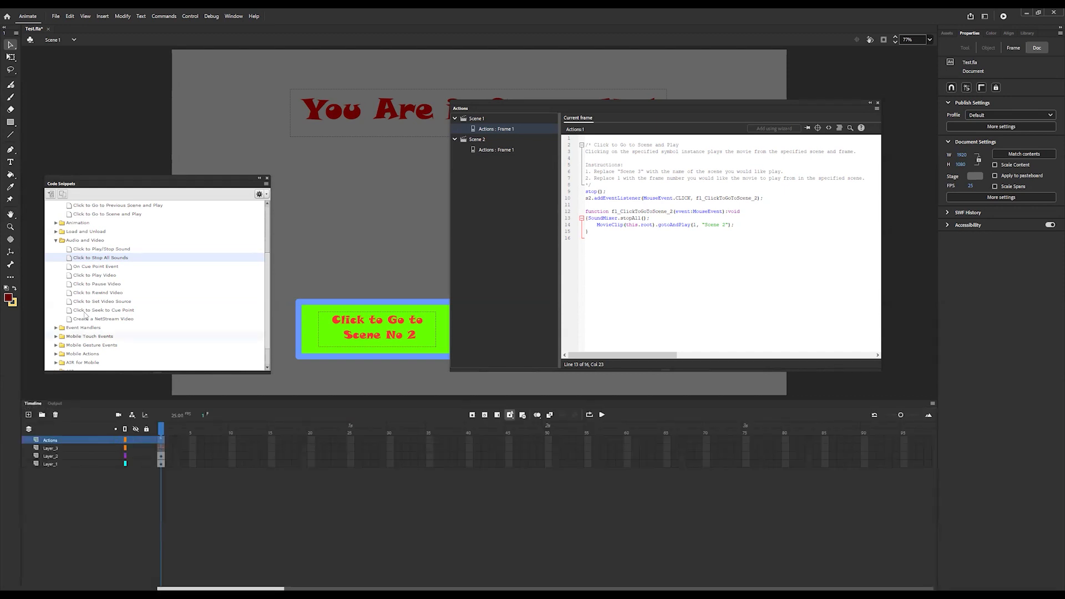
left_click(160, 455)
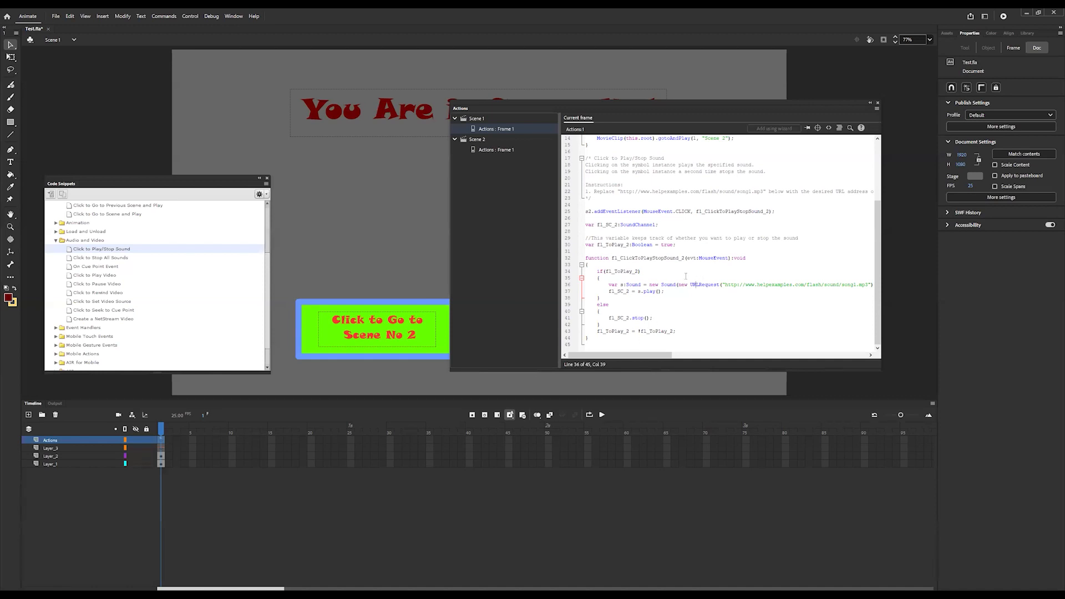
left_click_drag(648, 358, 668, 357)
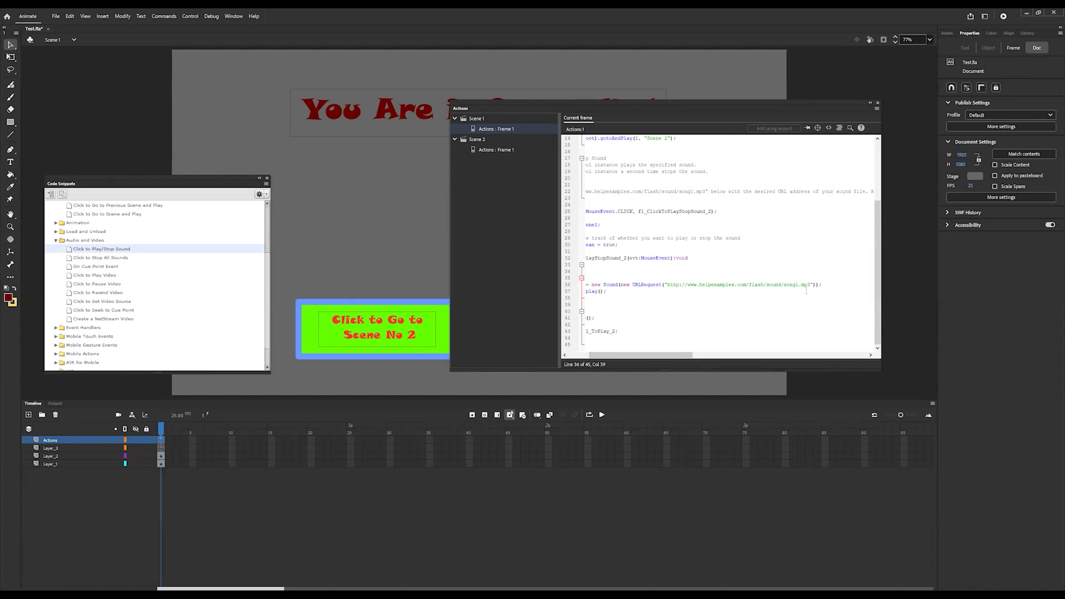
left_click_drag(810, 284, 667, 285)
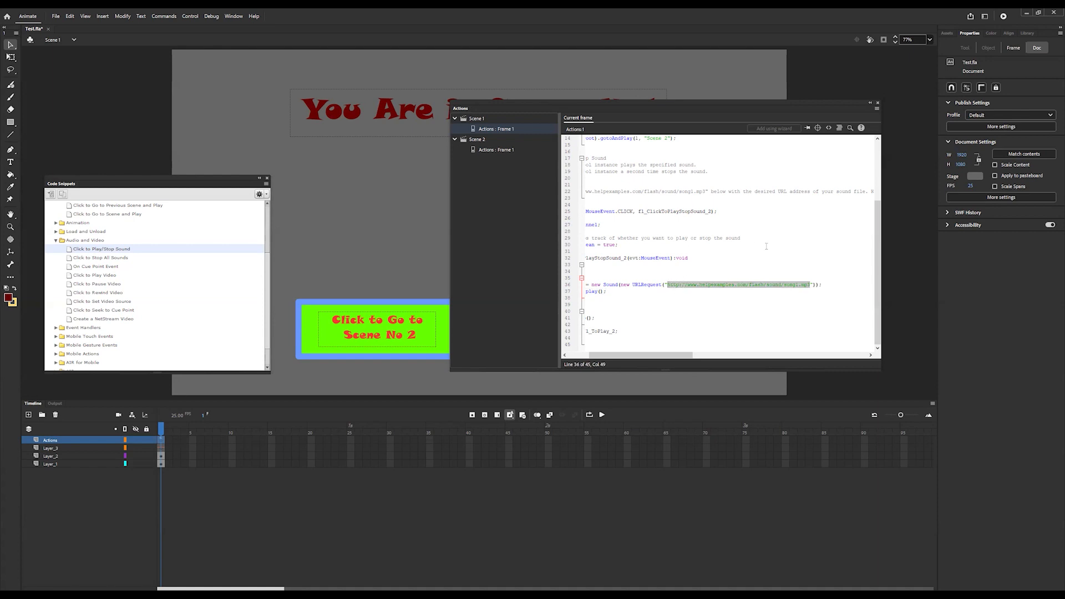
type("T")
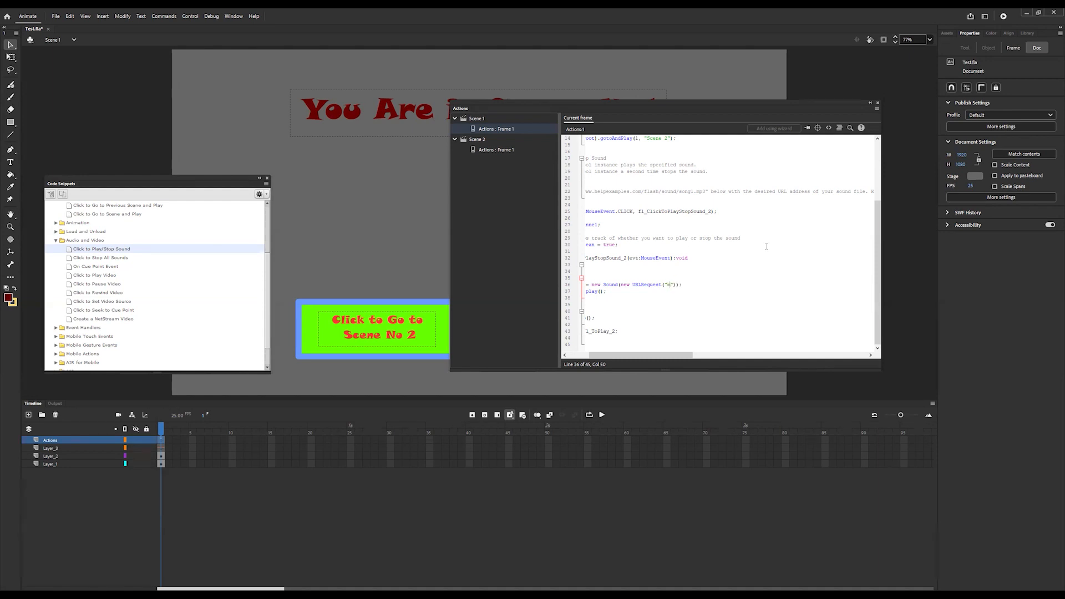
type("name.")
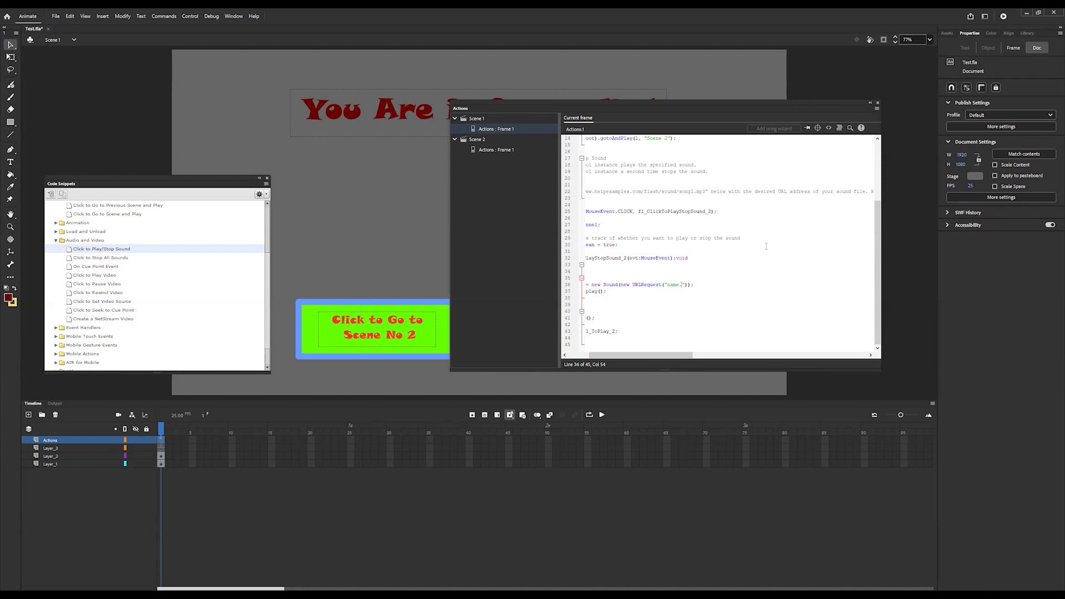